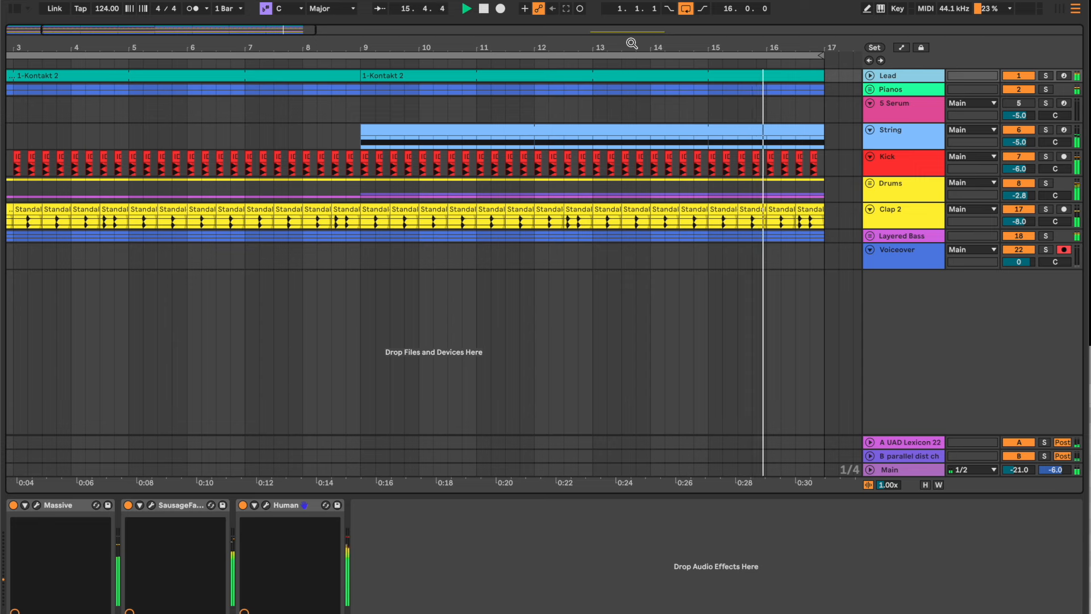
- Stop playback and switch to the Session view
{"action": "key", "text": "space"}
{"action": "key", "text": "Tab"}
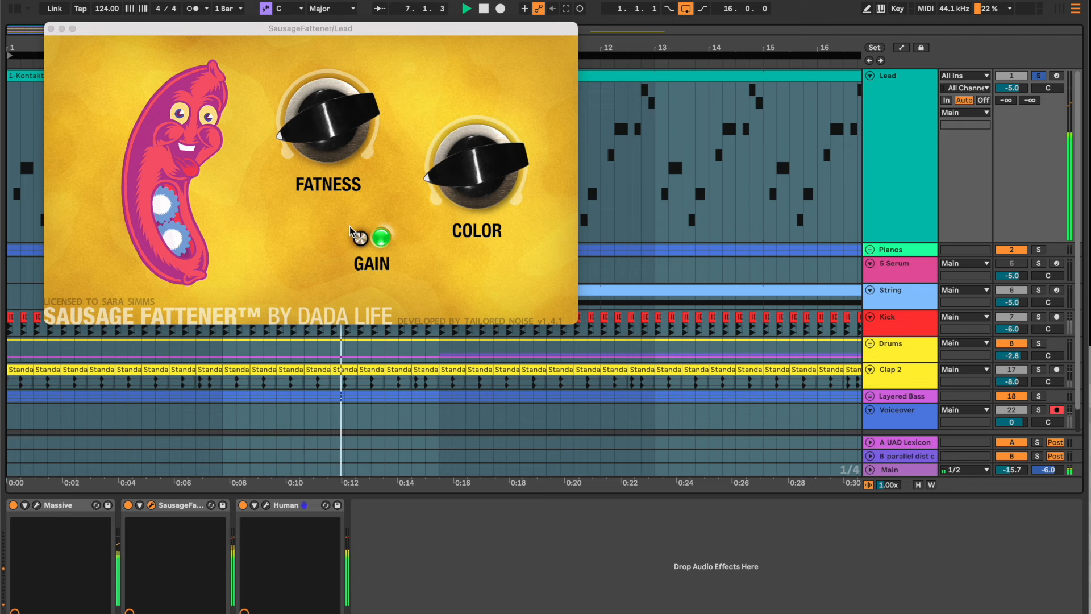
- Close the Sausage Fattener window, stop playback and unsolo the Lead track
{"action": "left_click", "coordinate": [50, 28]}
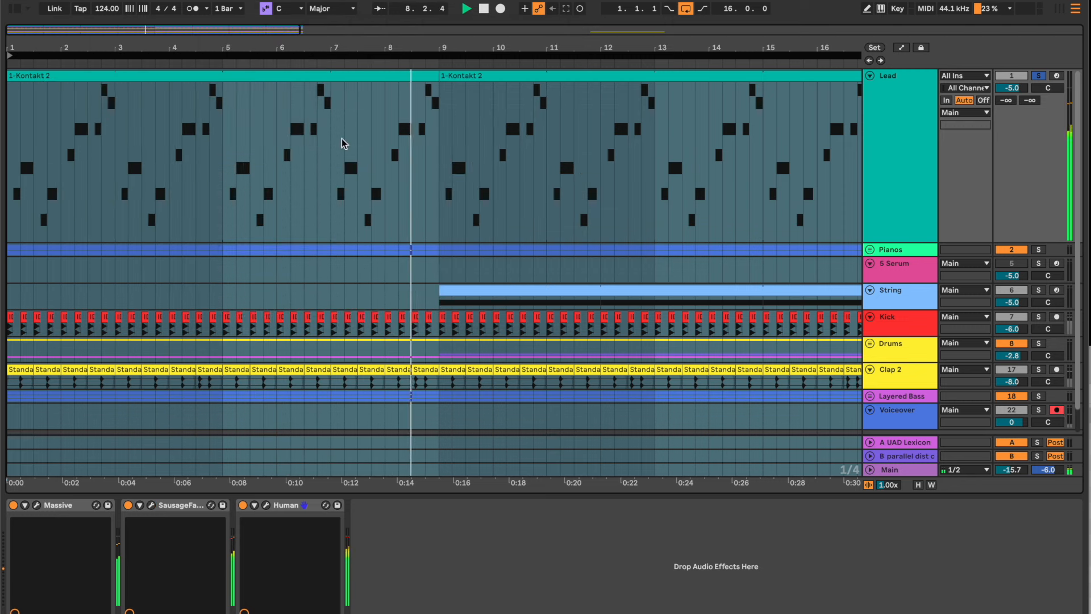
{"action": "key", "text": "space"}
{"action": "left_click", "coordinate": [1038, 78]}
- Check the Main track's volume fader in the Session mixer, and return to the Arrangement view
{"action": "key", "text": "Tab"}
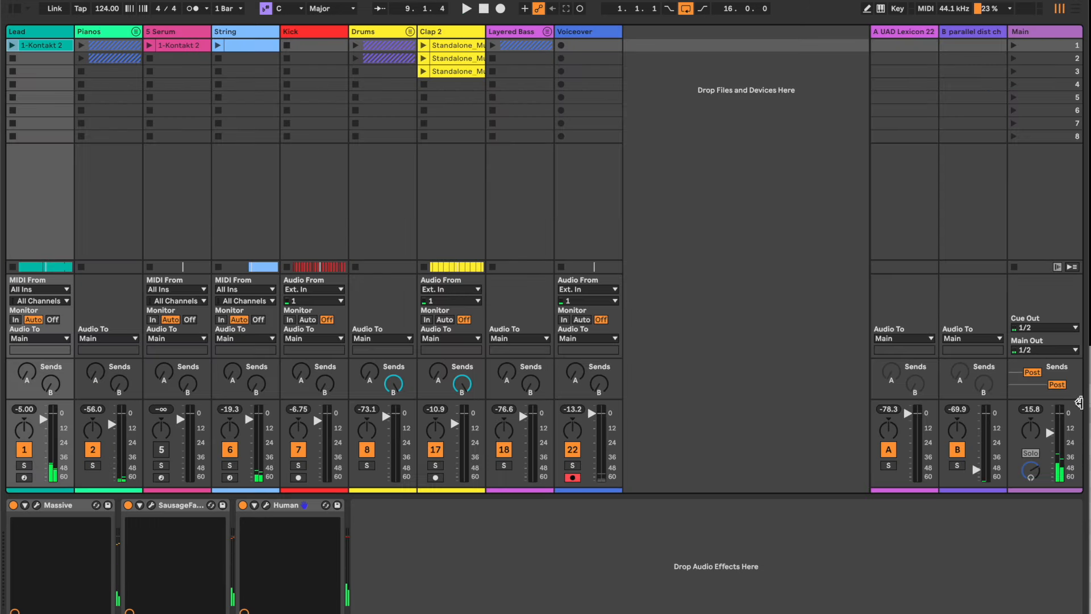
{"action": "left_click", "coordinate": [1052, 434]}
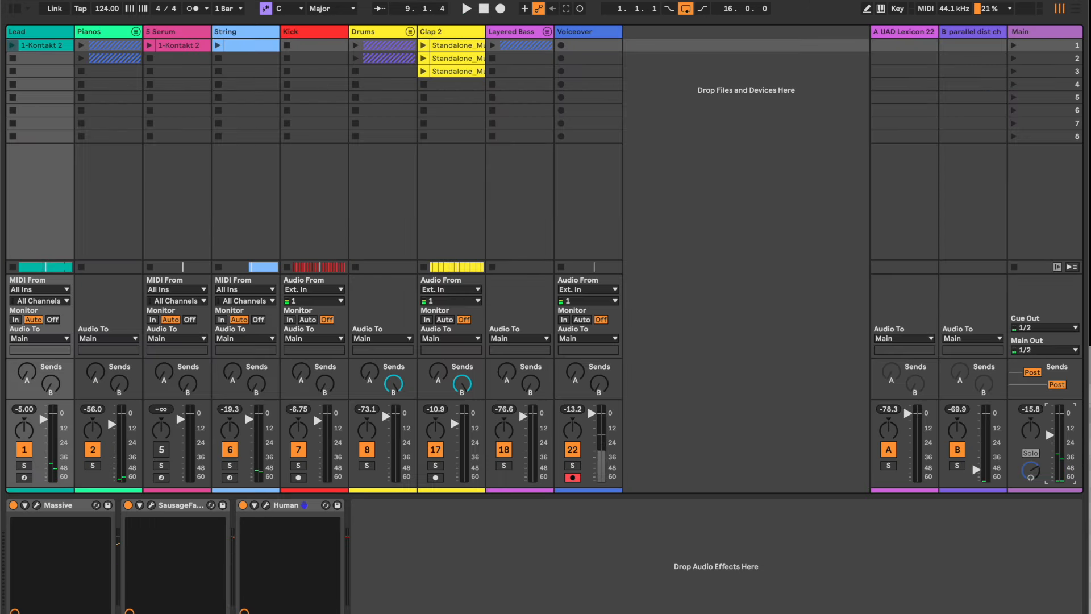
{"action": "key", "text": "Tab"}
- Unfold the Pianos group and solo its 3 Kontakt track
{"action": "scroll", "coordinate": [913, 178], "scroll_direction": "down", "scroll_amount": 2}
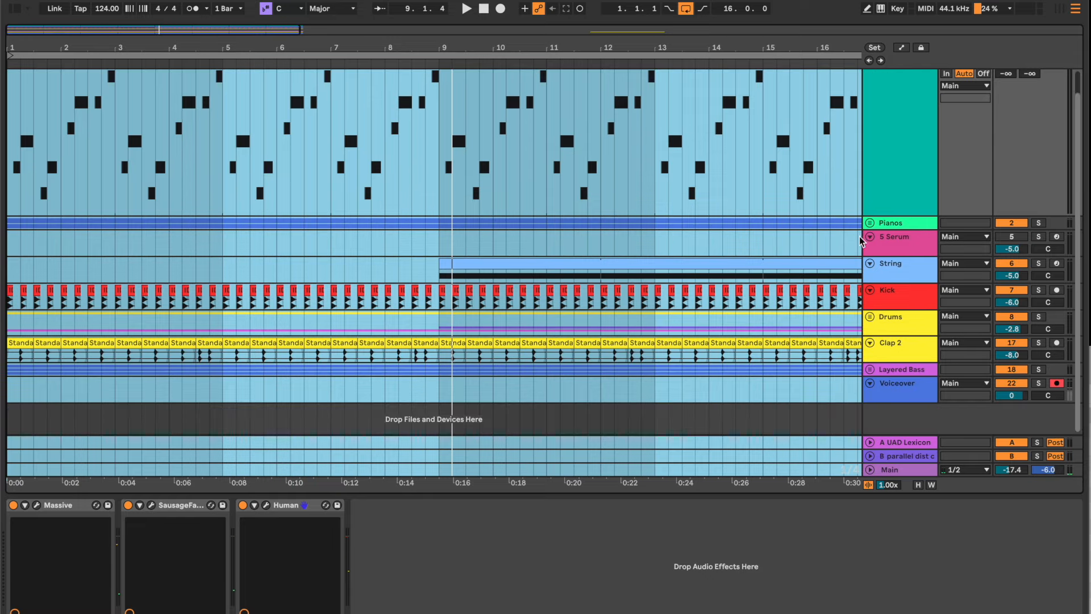
{"action": "left_click", "coordinate": [870, 222]}
{"action": "left_click", "coordinate": [899, 241]}
{"action": "scroll", "coordinate": [903, 250], "scroll_direction": "down", "scroll_amount": 1}
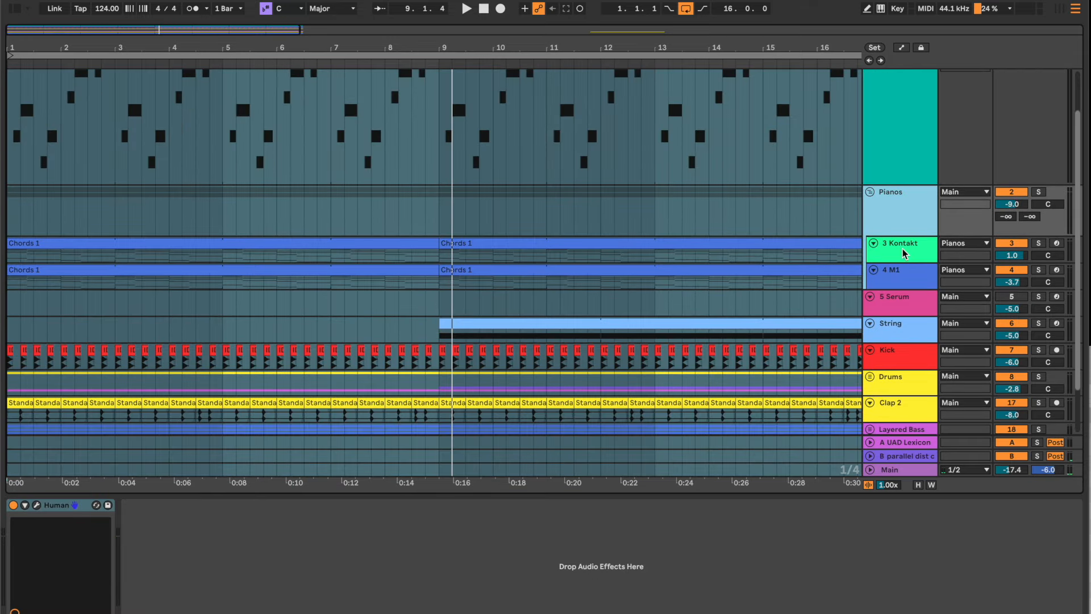
{"action": "left_click", "coordinate": [1041, 242]}
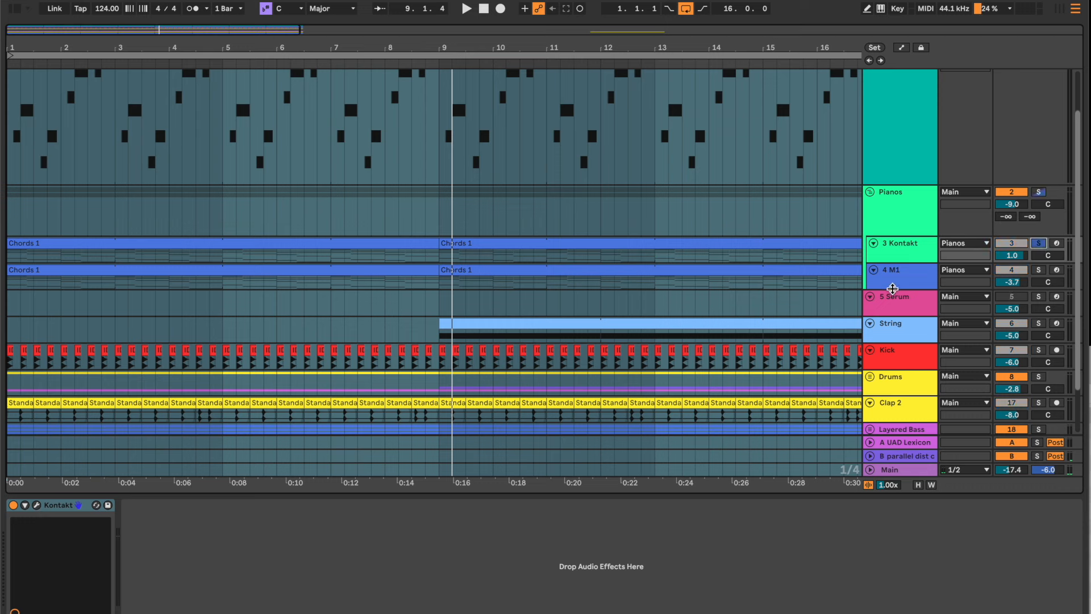
- Increase the height of the arrangement tracks and hide the detail area to give the piano clips more room
{"action": "left_click", "coordinate": [891, 287]}
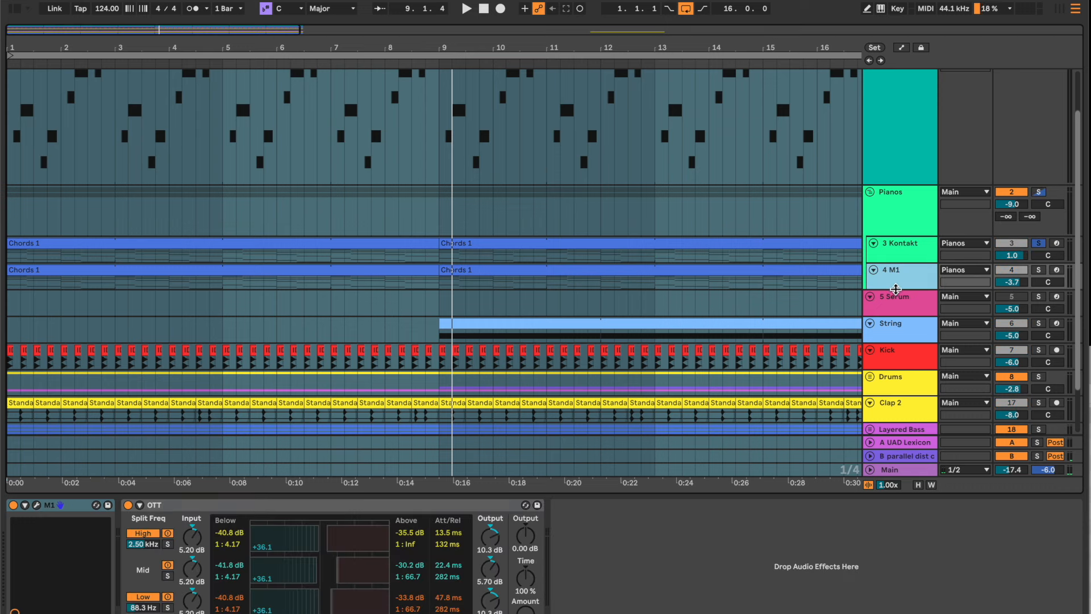
{"action": "left_click_drag", "start_coordinate": [896, 290], "coordinate": [883, 344]}
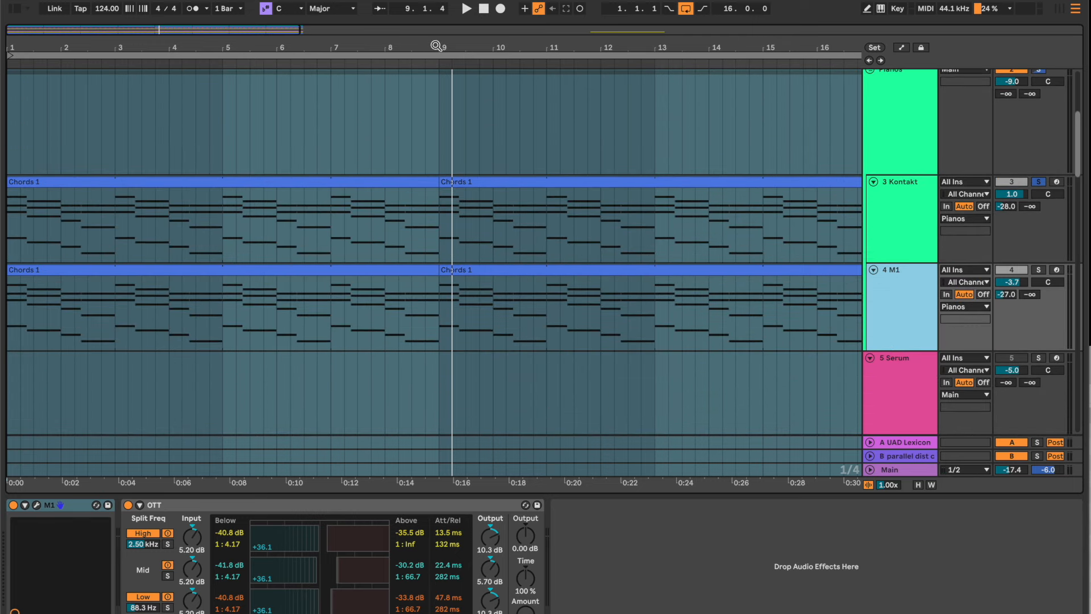
{"action": "double_click", "coordinate": [162, 184]}
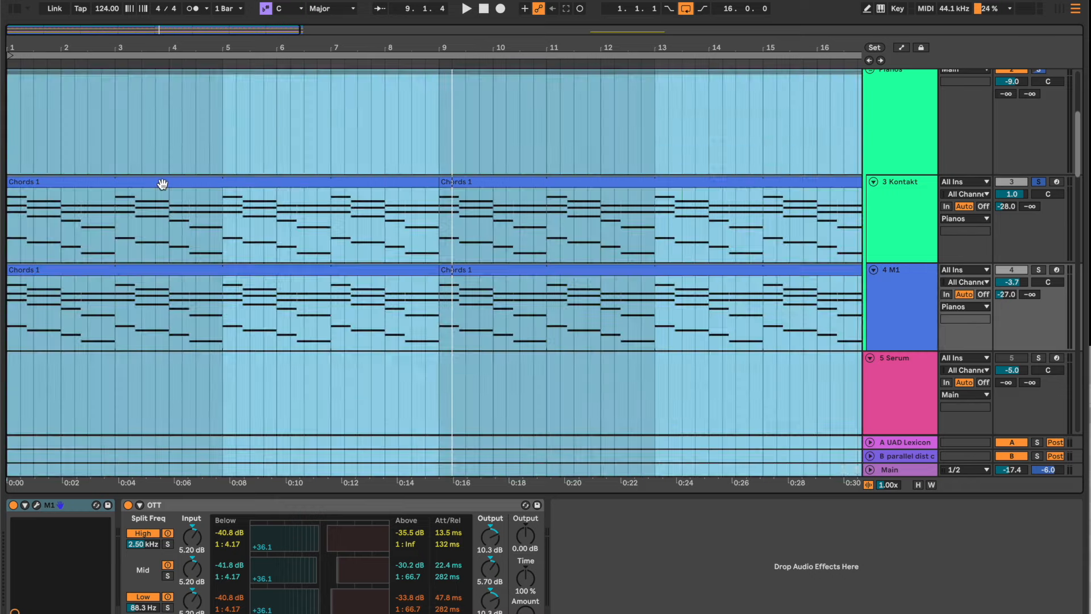
{"action": "left_click_drag", "start_coordinate": [464, 470], "coordinate": [370, 568]}
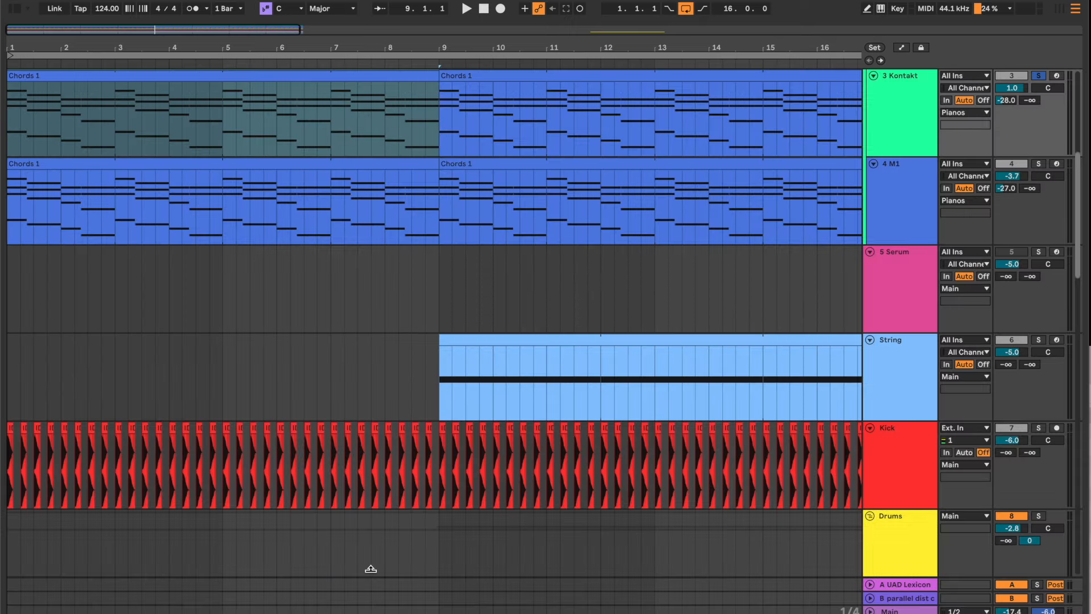
- Play the soloed 3 Kontakt track and examine its Alicias Keys instrument and library browser in the Kontakt window
{"action": "key", "text": "space"}
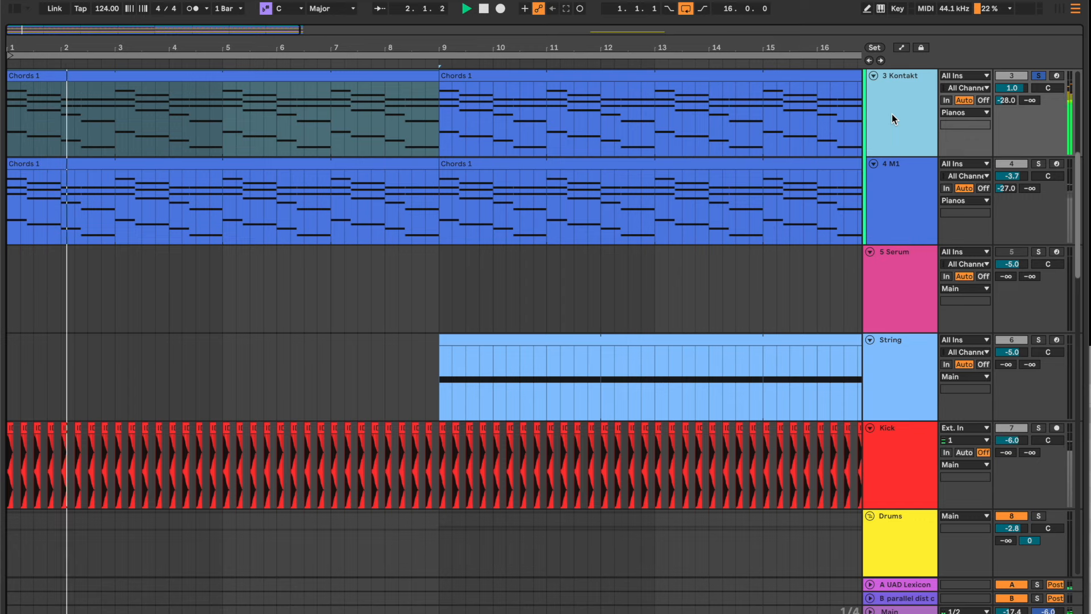
{"action": "double_click", "coordinate": [891, 113]}
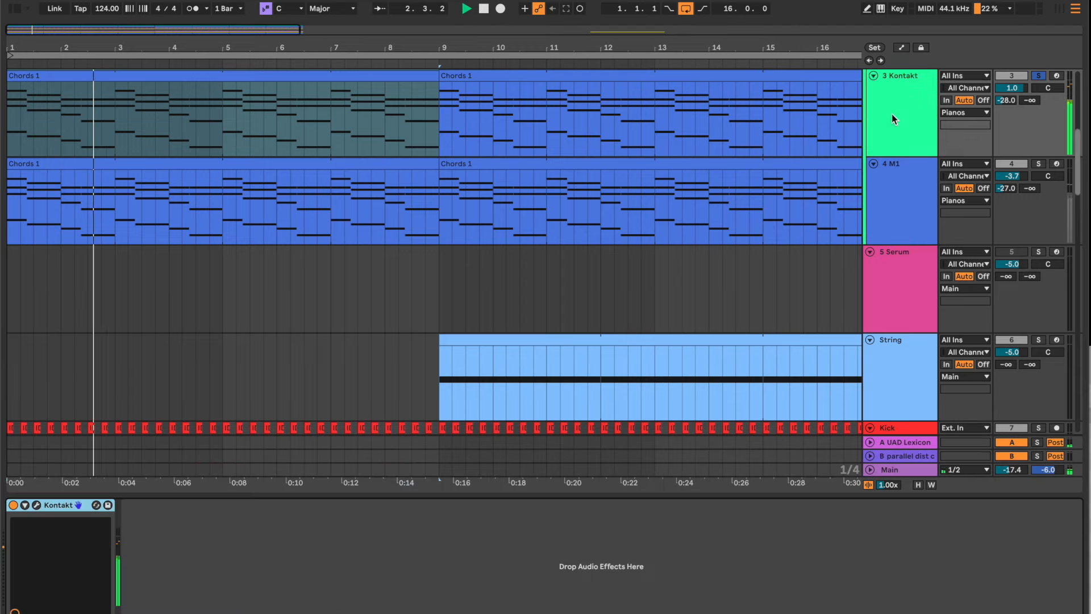
{"action": "left_click", "coordinate": [37, 505]}
{"action": "left_click_drag", "start_coordinate": [594, 91], "coordinate": [619, 169]}
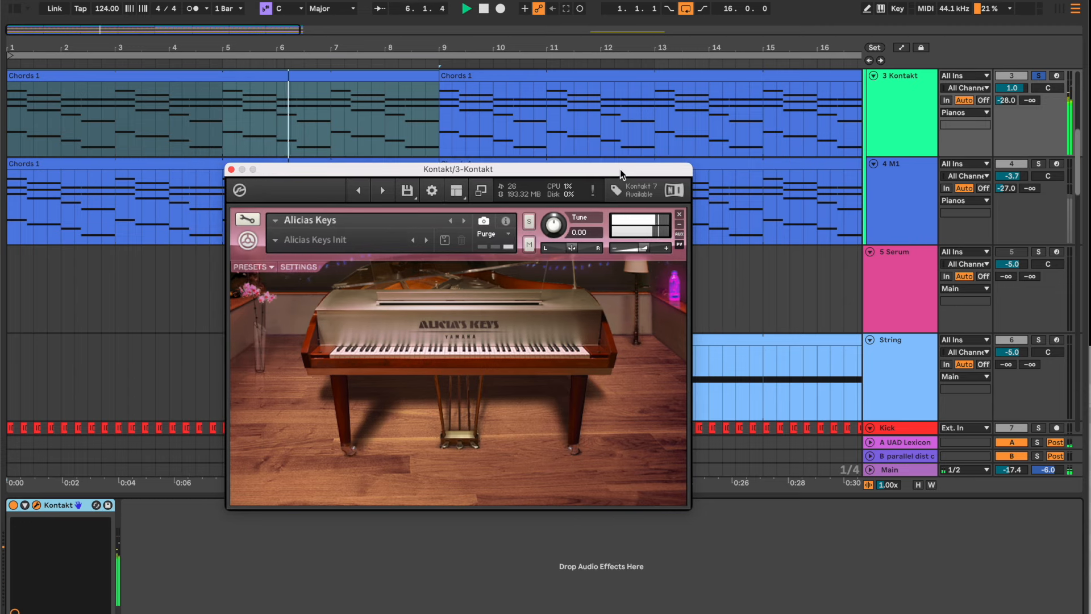
{"action": "left_click", "coordinate": [480, 192]}
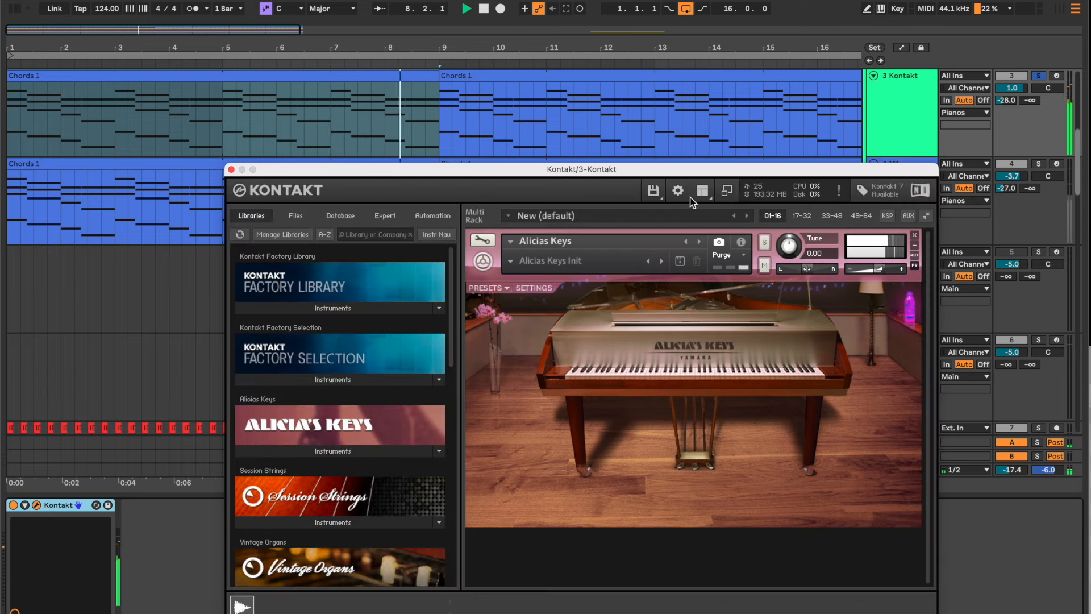
{"action": "left_click", "coordinate": [726, 192]}
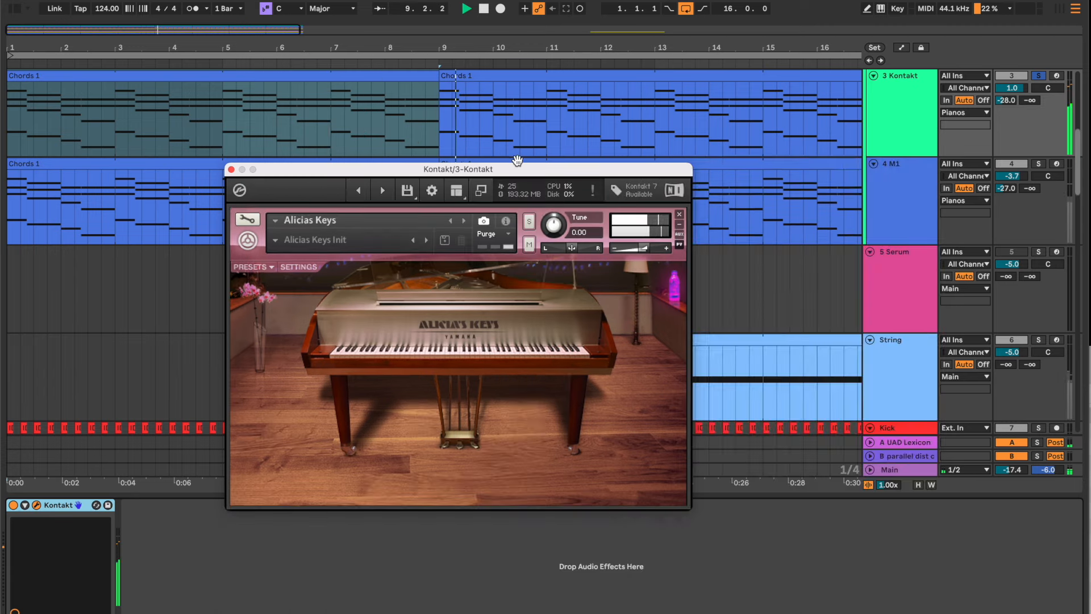
{"action": "left_click", "coordinate": [231, 169]}
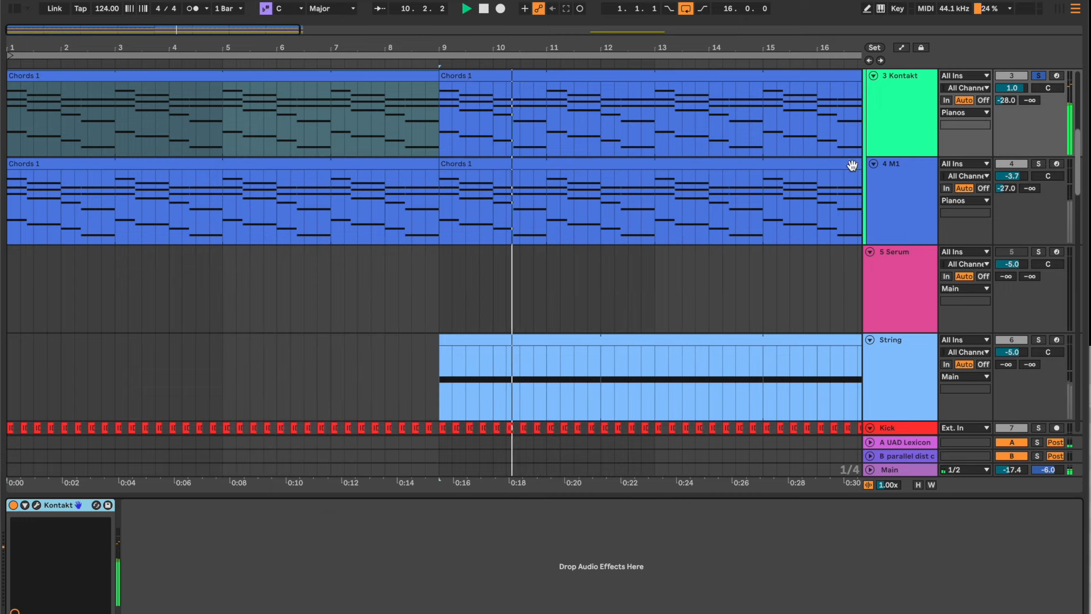
- Examine the chord notes of the first Chords 1 clip on 3 Kontakt in an enlarged note editor
{"action": "left_click", "coordinate": [895, 134]}
{"action": "double_click", "coordinate": [305, 75]}
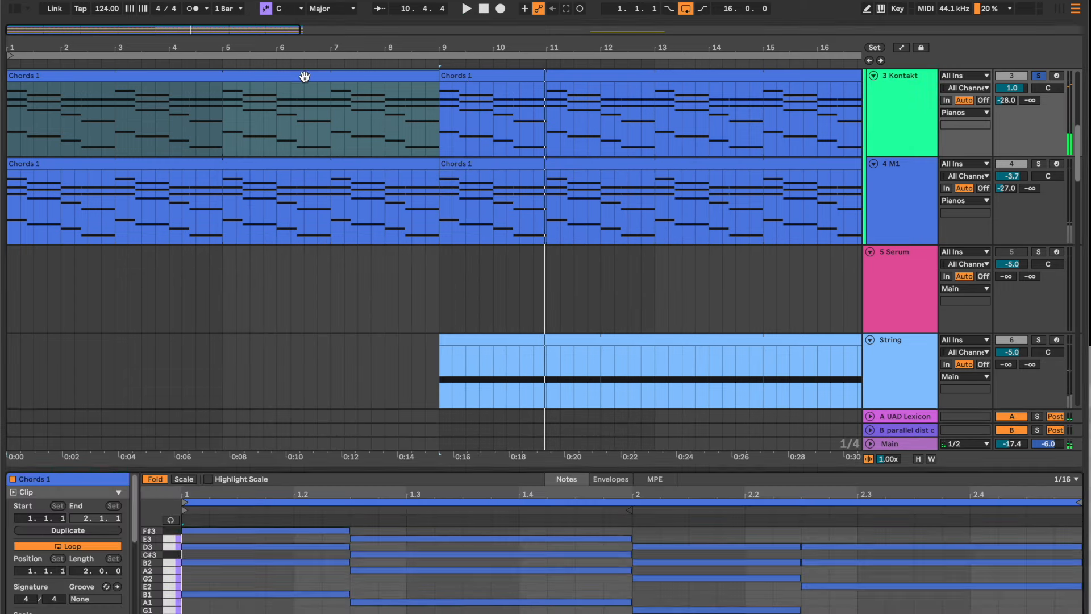
{"action": "left_click_drag", "start_coordinate": [531, 467], "coordinate": [679, 22]}
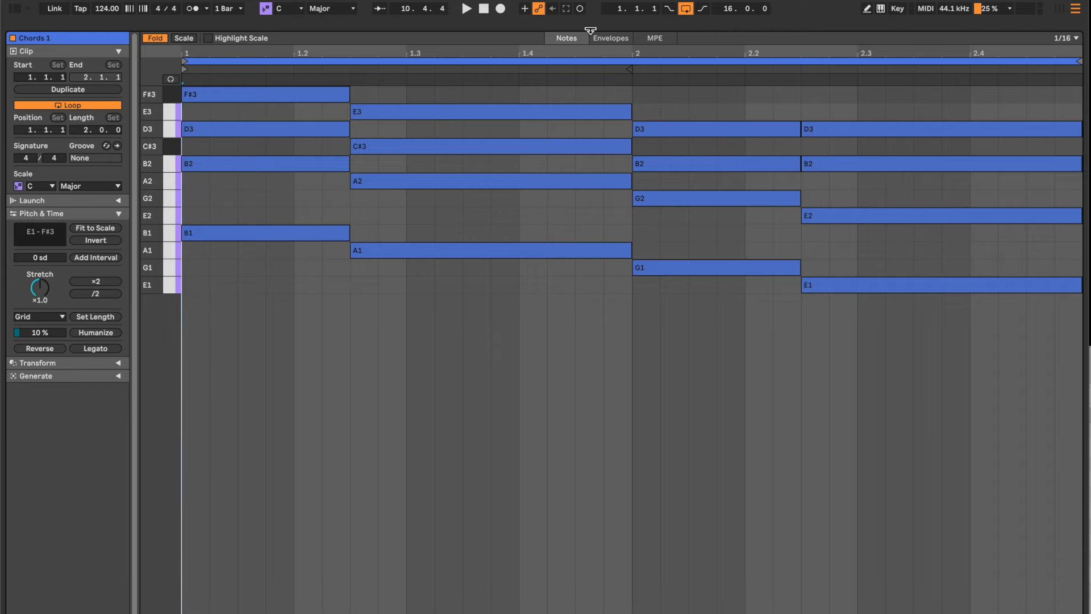
{"action": "left_click_drag", "start_coordinate": [591, 29], "coordinate": [591, 611]}
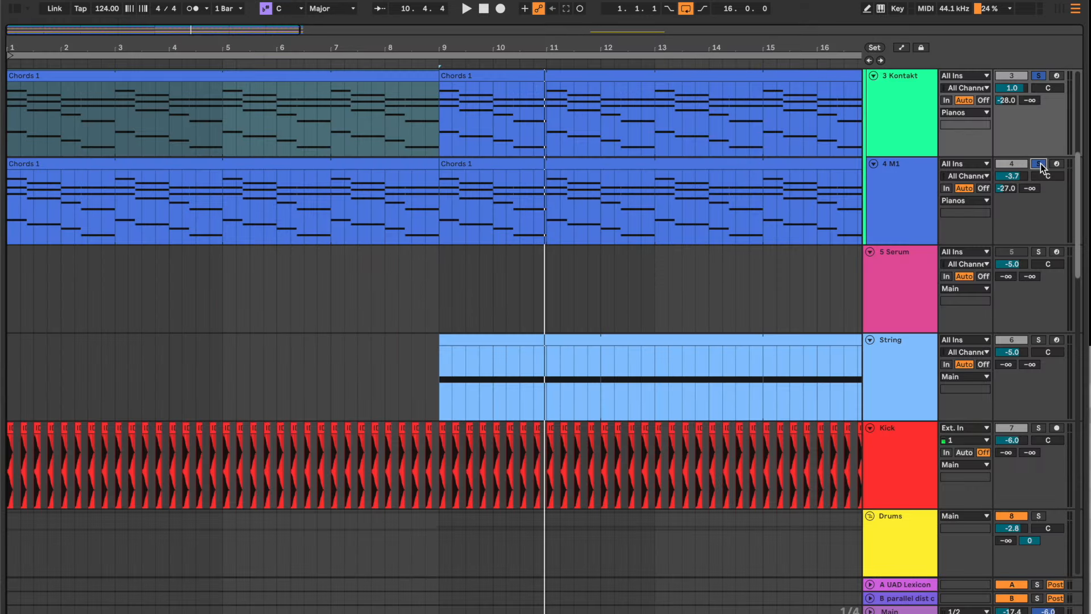
- Play the soloed 4 M1 track while examining the M1HousePiano program in its Korg M1 window
{"action": "double_click", "coordinate": [916, 221]}
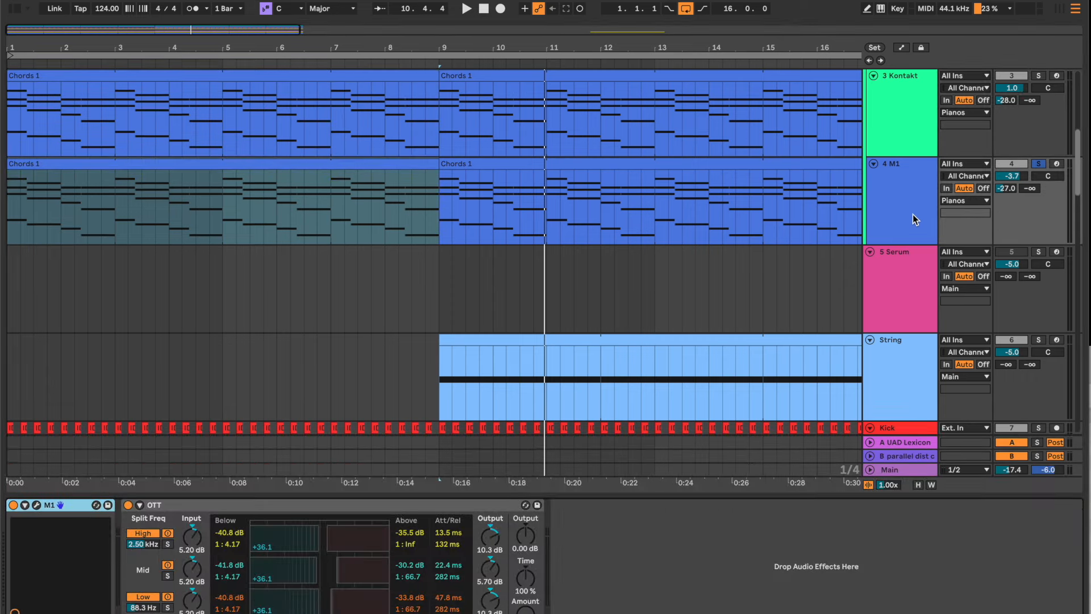
{"action": "left_click", "coordinate": [37, 505]}
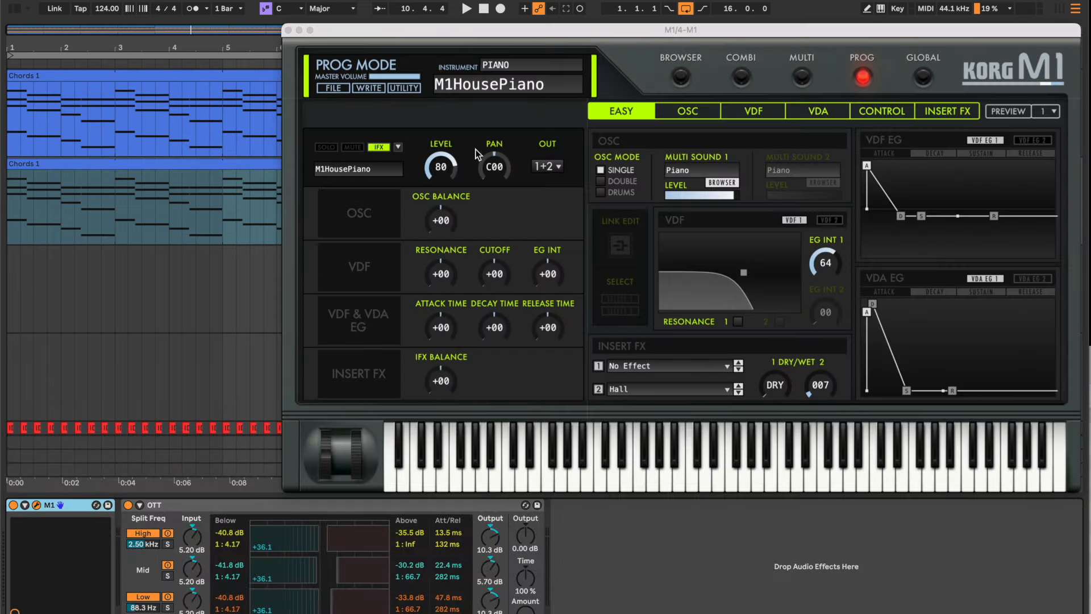
{"action": "left_click_drag", "start_coordinate": [677, 33], "coordinate": [556, 186]}
{"action": "key", "text": "space"}
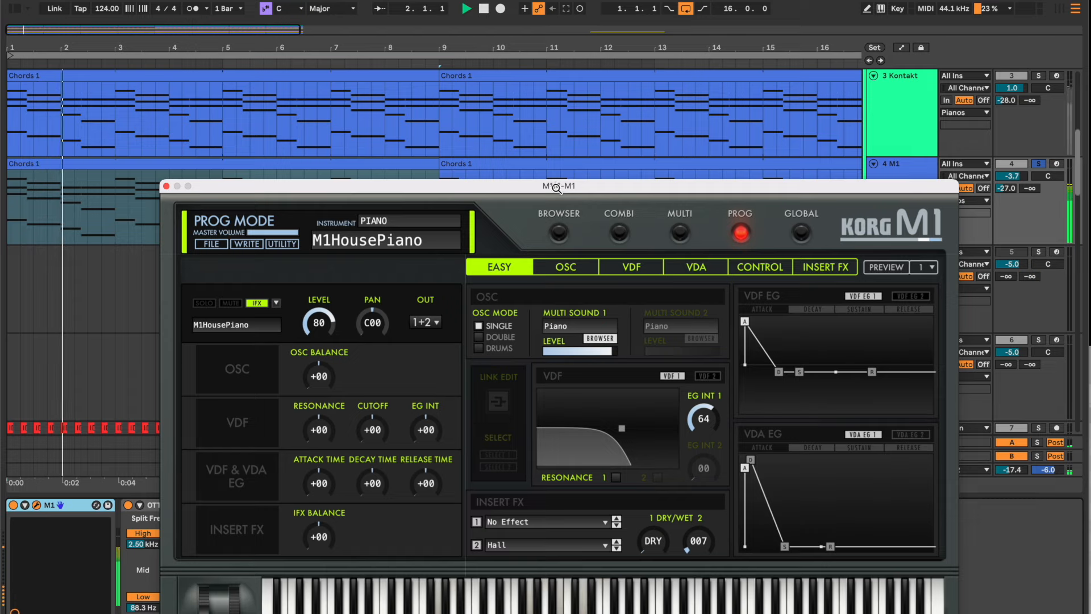
{"action": "left_click_drag", "start_coordinate": [556, 189], "coordinate": [570, 0]}
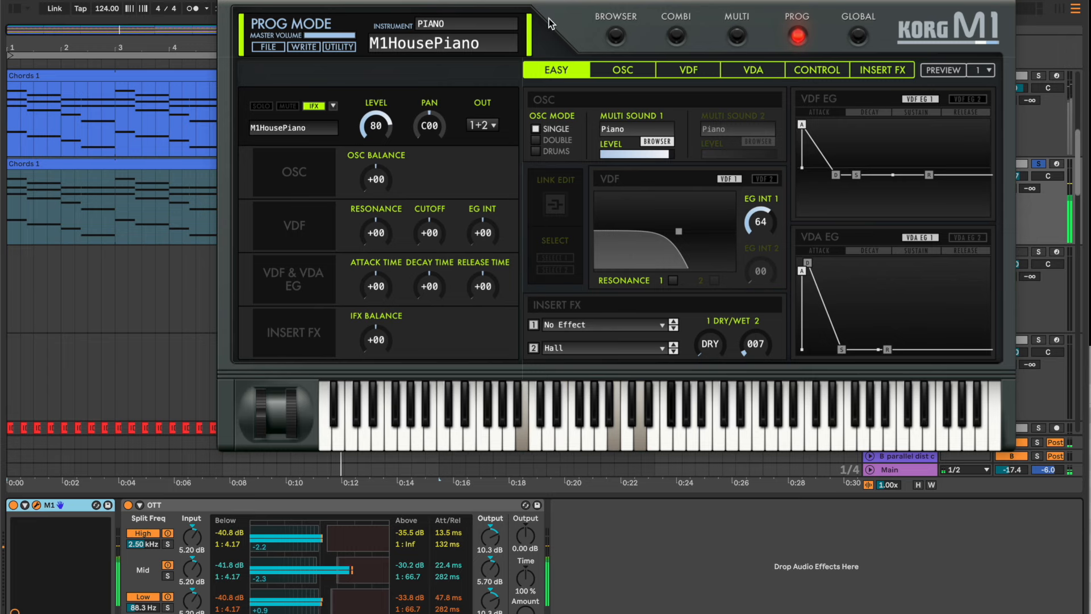
{"action": "left_click", "coordinate": [222, 0]}
- Solo 3 Kontakt together with 4 M1 to hear both piano layers over the whole arrangement
{"action": "scroll", "coordinate": [931, 143], "scroll_direction": "up", "scroll_amount": 2}
{"action": "scroll", "coordinate": [930, 142], "scroll_direction": "up", "scroll_amount": 3}
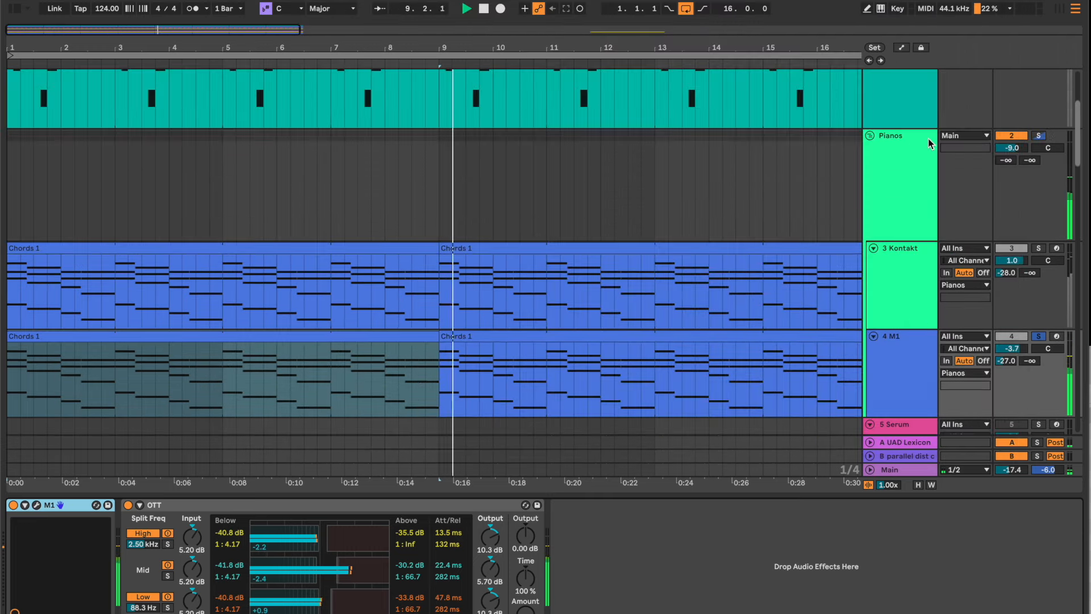
{"action": "left_click", "coordinate": [1038, 248]}
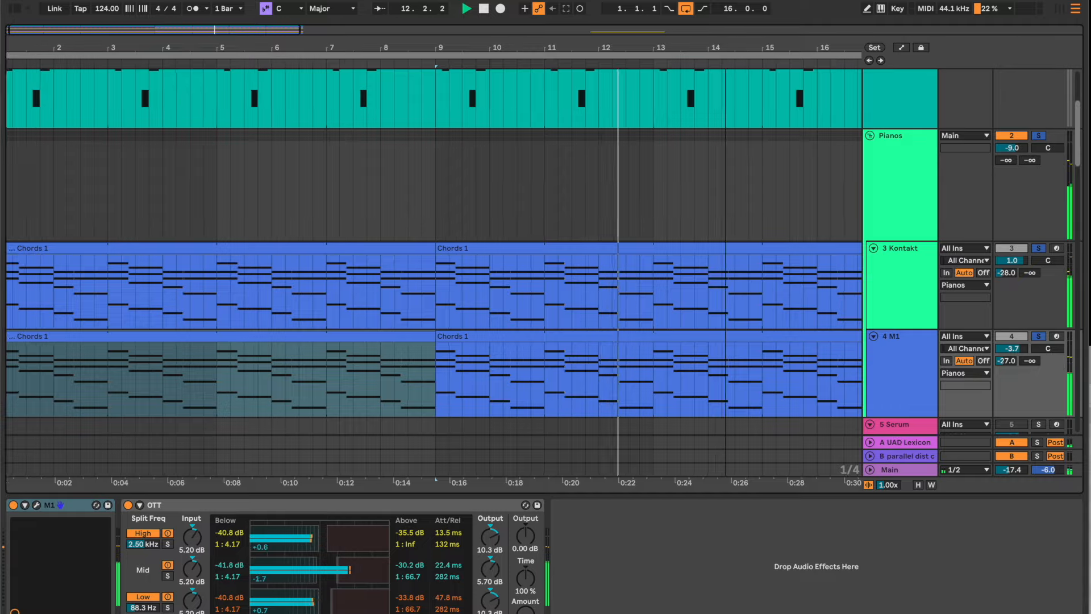
{"action": "left_click_drag", "start_coordinate": [727, 45], "coordinate": [562, 45]}
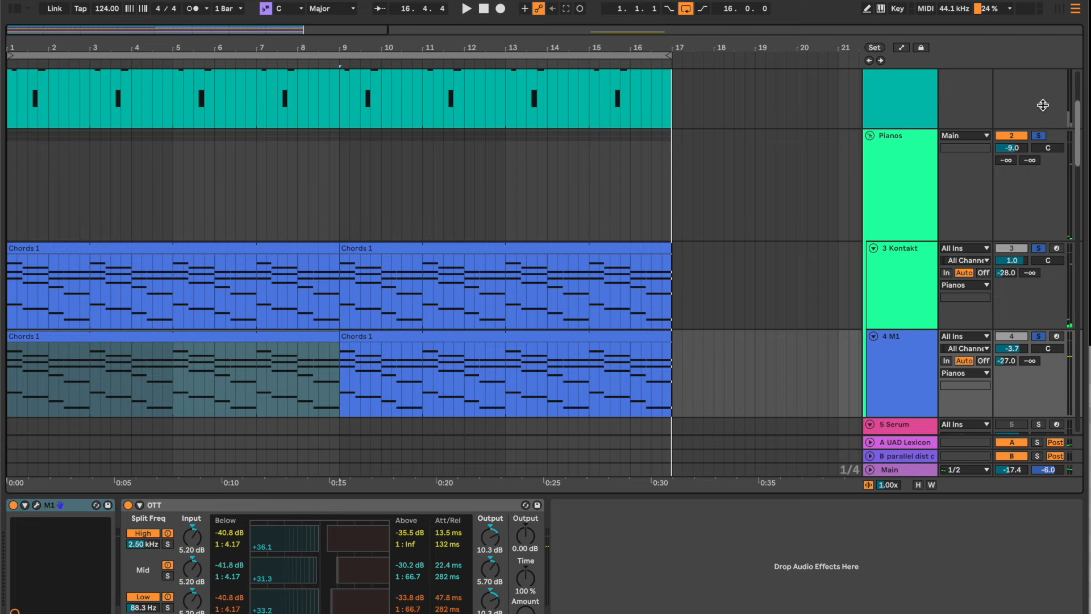
- Clear the piano solos and solo the Layered Bass group
{"action": "scroll", "coordinate": [912, 222], "scroll_direction": "down", "scroll_amount": 10}
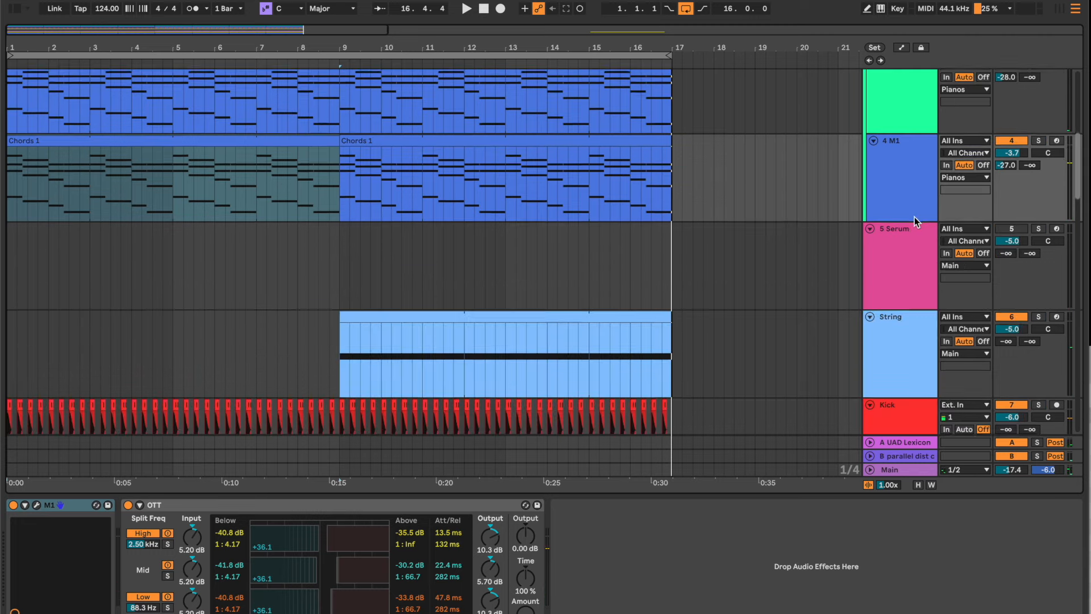
{"action": "scroll", "coordinate": [912, 223], "scroll_direction": "down", "scroll_amount": 10}
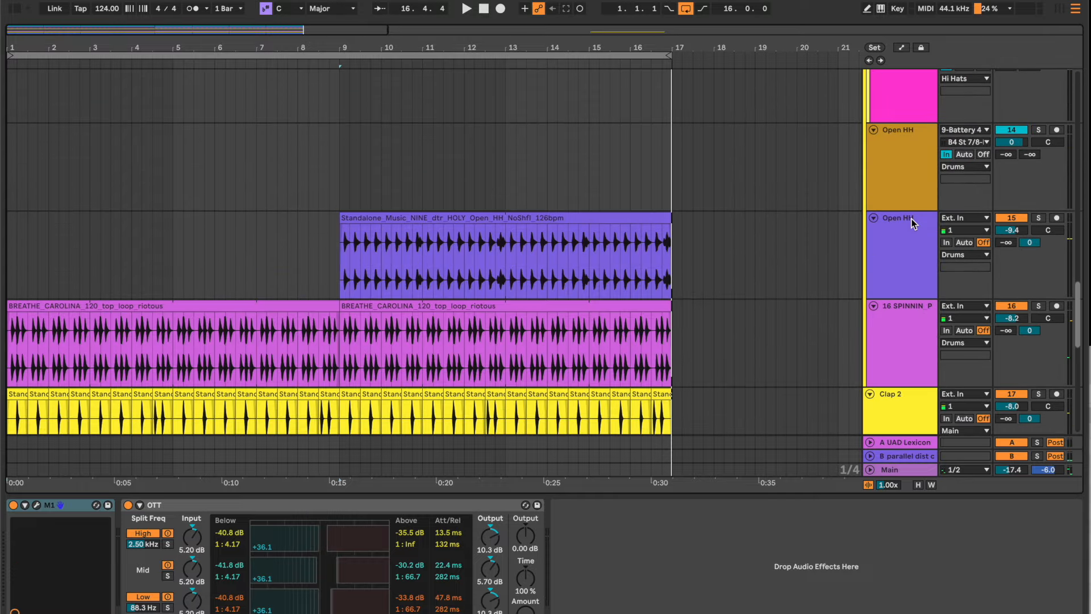
{"action": "scroll", "coordinate": [912, 223], "scroll_direction": "down", "scroll_amount": 3}
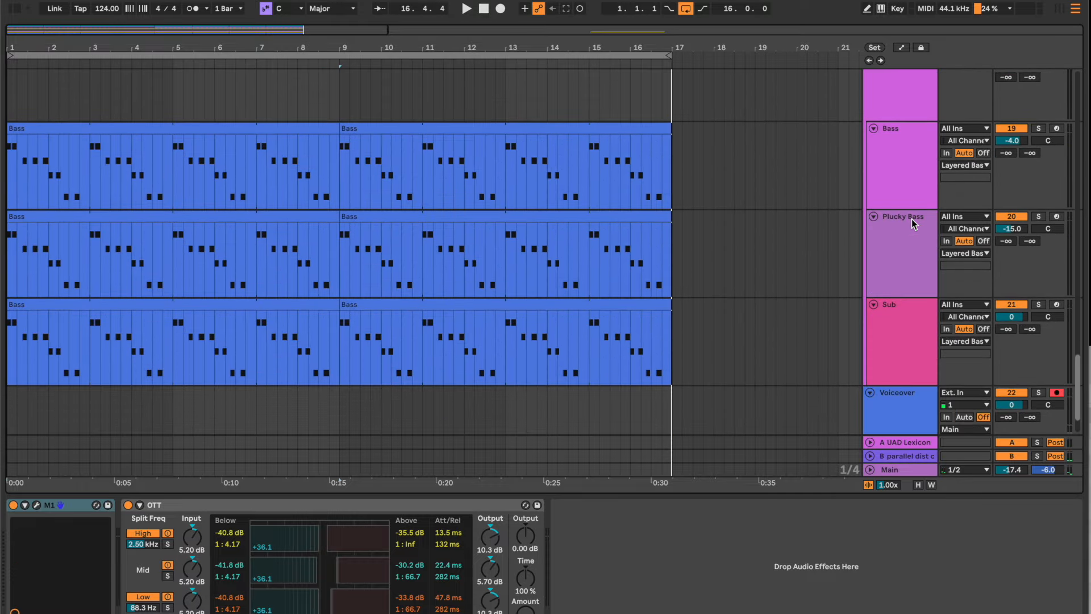
{"action": "scroll", "coordinate": [875, 236], "scroll_direction": "up", "scroll_amount": 3}
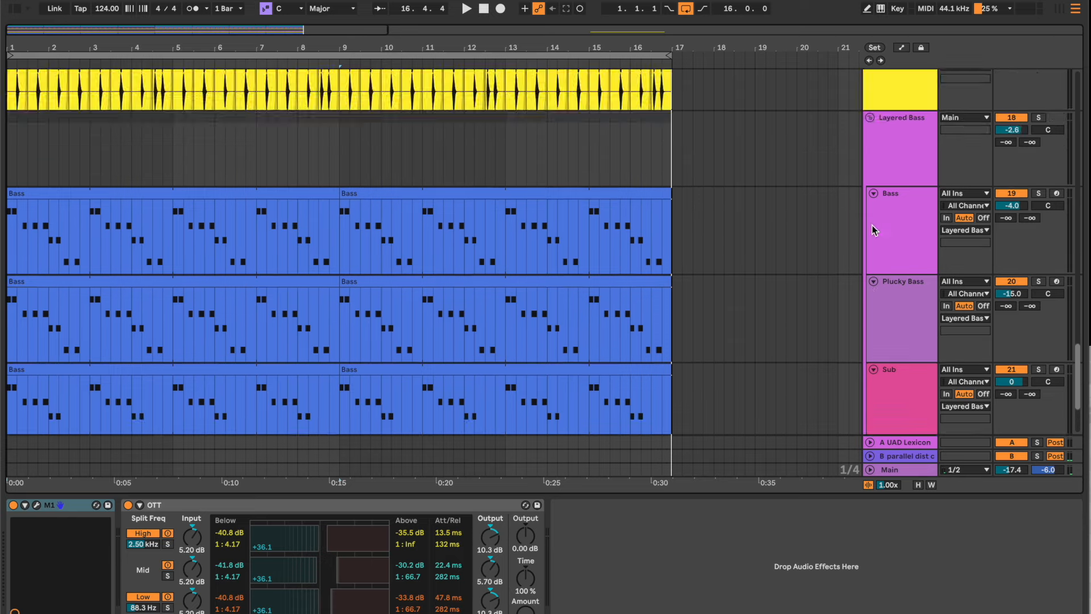
{"action": "left_click", "coordinate": [907, 147]}
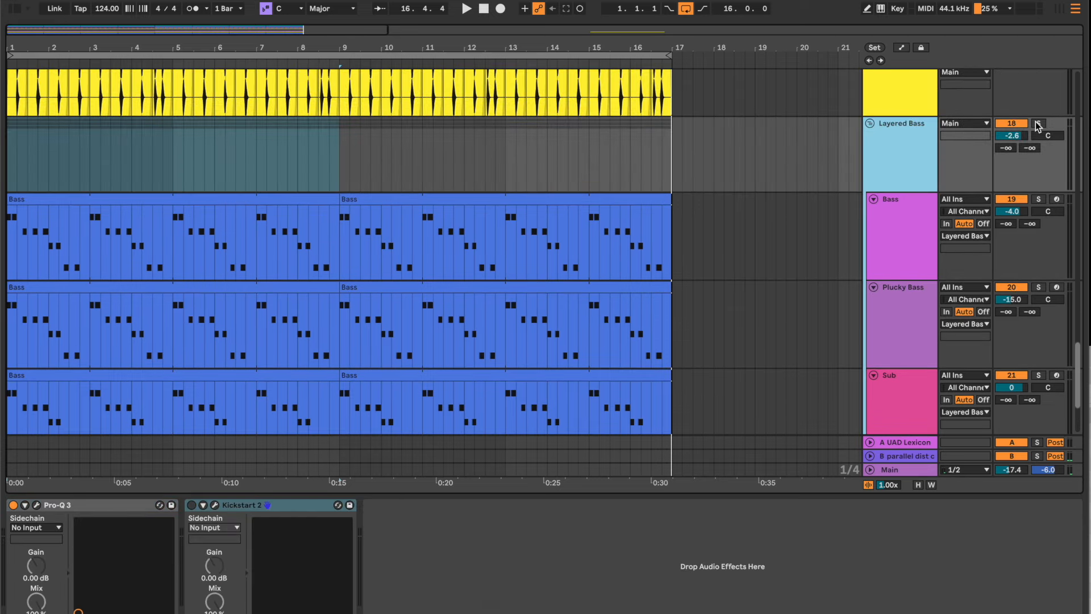
{"action": "left_click", "coordinate": [1037, 124]}
- Play the 16-bar loop with the bass soloed and show the Layered Bass group's effect devices
{"action": "left_click", "coordinate": [586, 57]}
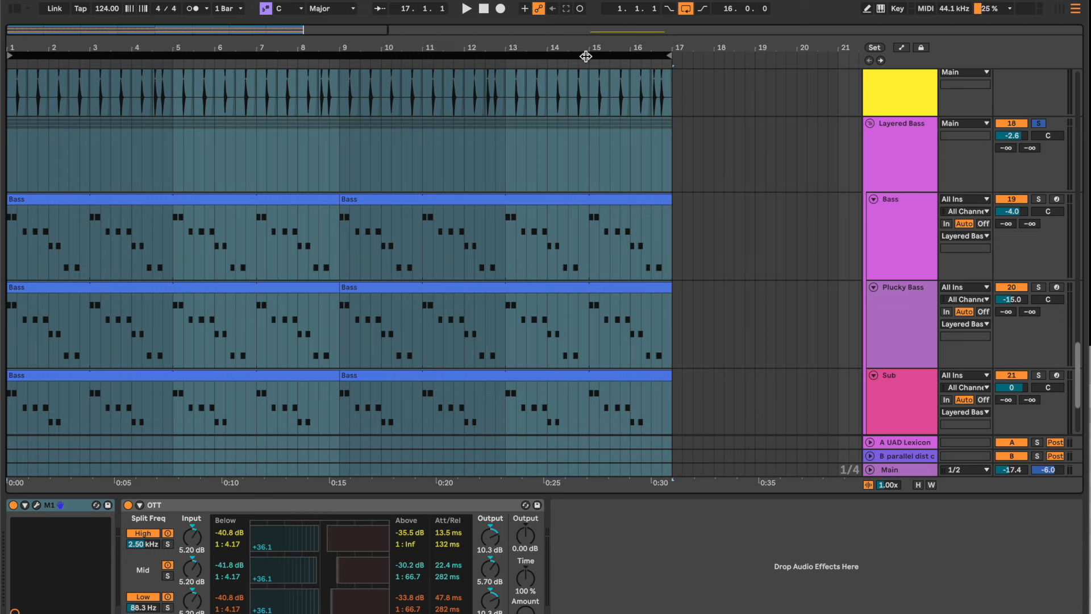
{"action": "key", "text": "space"}
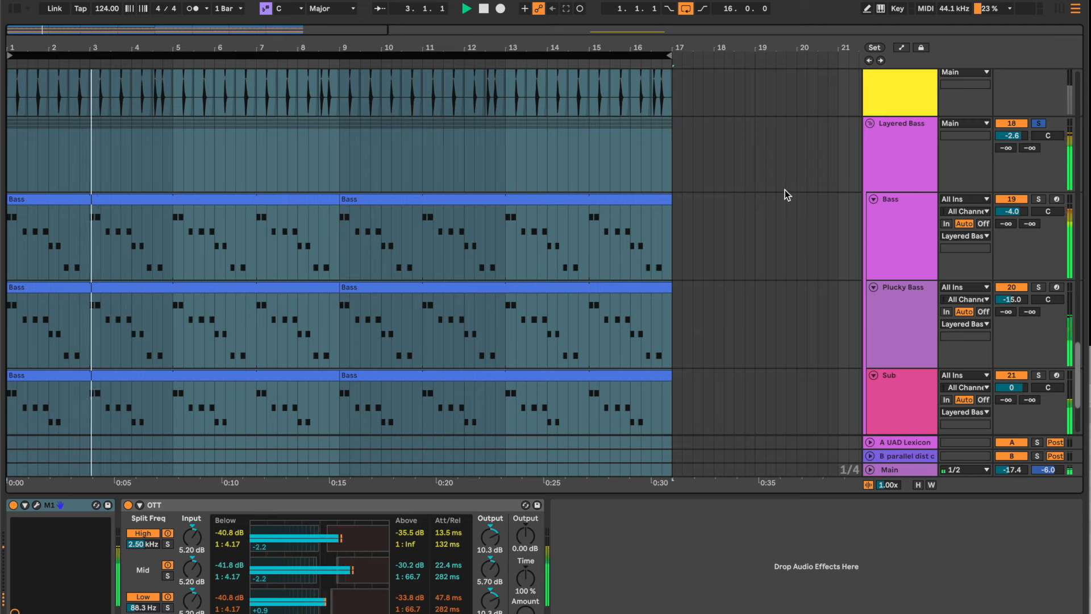
{"action": "left_click", "coordinate": [874, 162]}
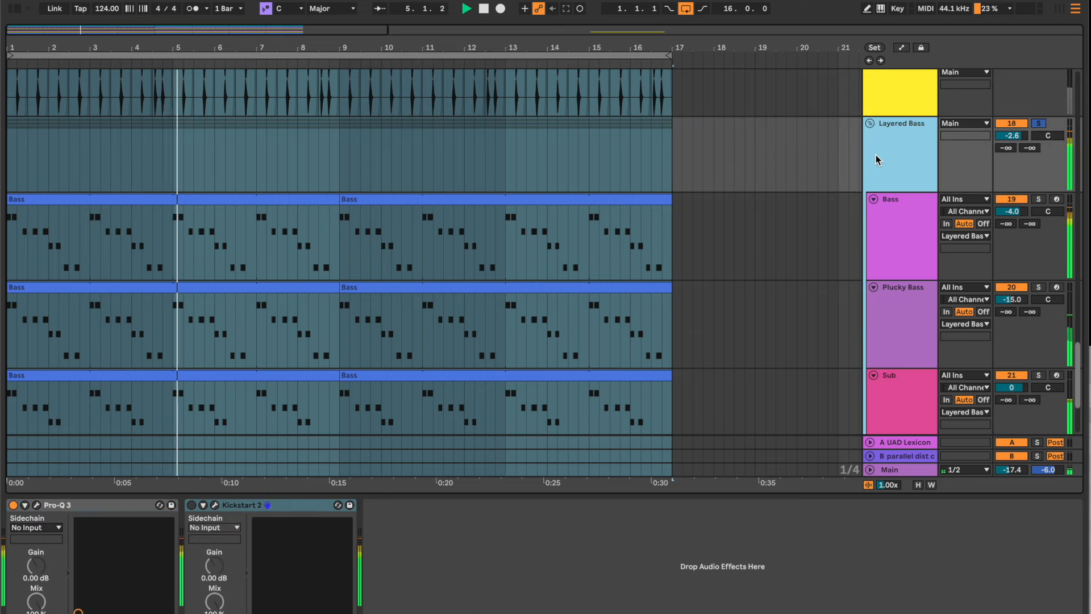
- Solo the Kick track alongside the Layered Bass group to hear both playing together
{"action": "scroll", "coordinate": [875, 155], "scroll_direction": "up", "scroll_amount": 15}
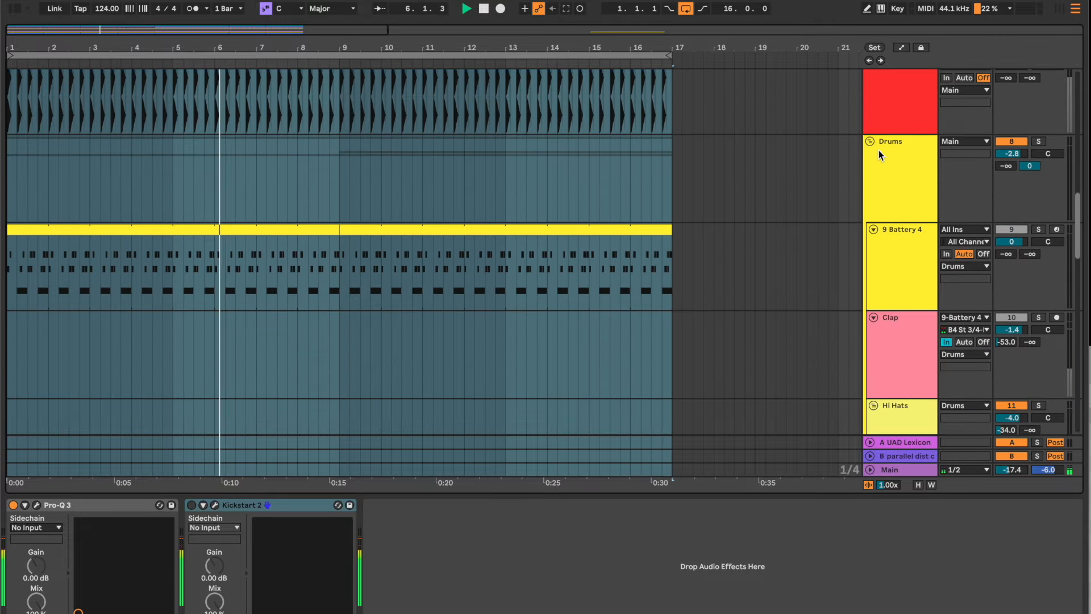
{"action": "scroll", "coordinate": [879, 150], "scroll_direction": "up", "scroll_amount": 3}
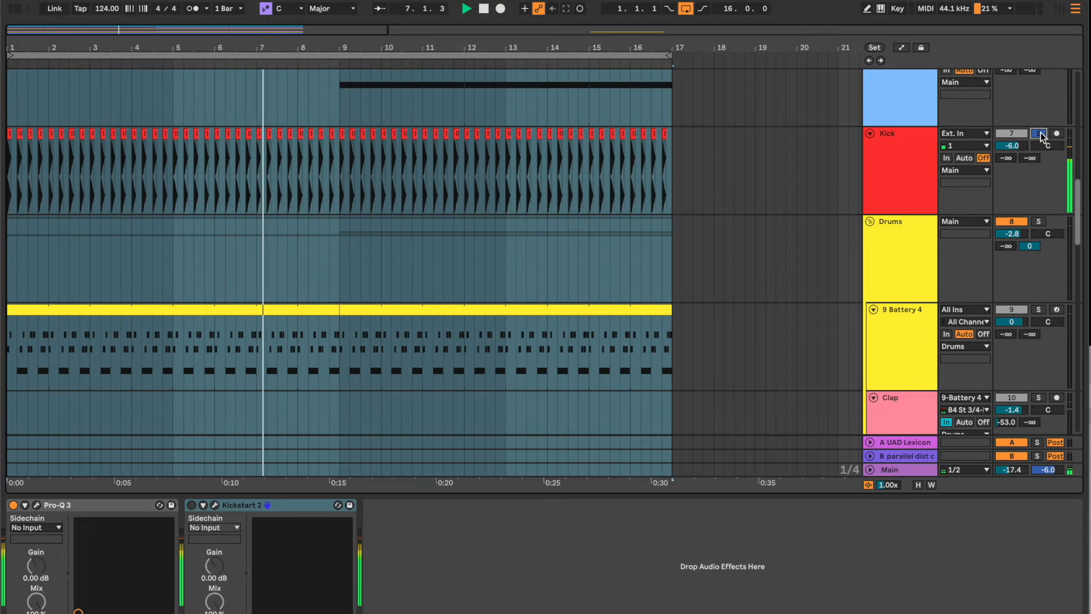
{"action": "scroll", "coordinate": [984, 202], "scroll_direction": "down", "scroll_amount": 1}
{"action": "scroll", "coordinate": [984, 201], "scroll_direction": "down", "scroll_amount": 15}
{"action": "scroll", "coordinate": [993, 193], "scroll_direction": "down", "scroll_amount": 10}
{"action": "scroll", "coordinate": [1048, 124], "scroll_direction": "up", "scroll_amount": 4}
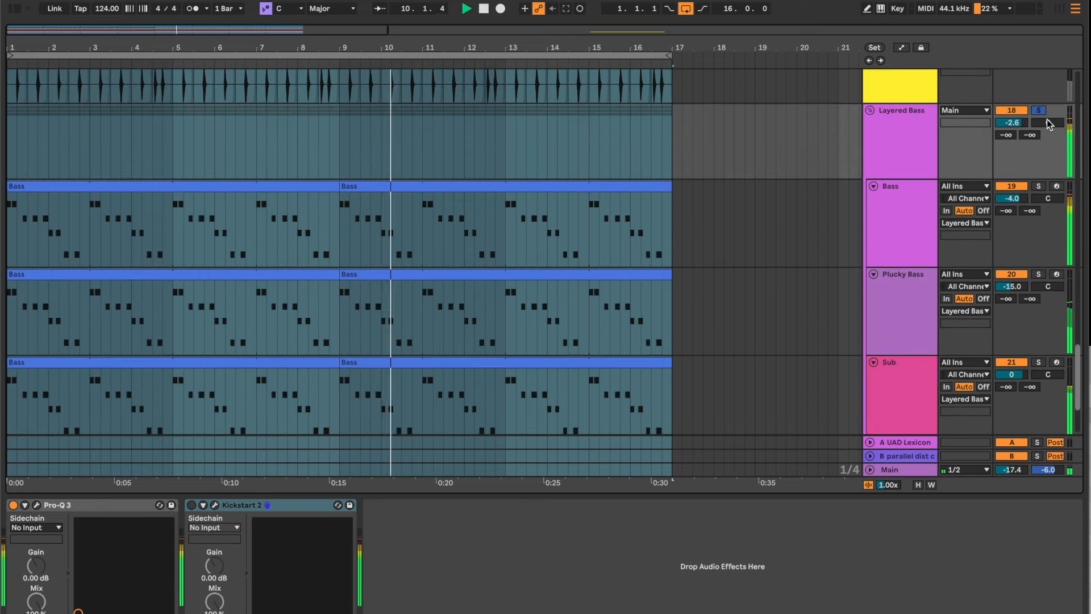
- Replace the Layered Bass group's solo with a solo on its Bass track, and stop playback at the start of the arrangement
{"action": "left_click", "coordinate": [1039, 111]}
{"action": "left_click", "coordinate": [896, 228]}
{"action": "left_click", "coordinate": [1037, 187]}
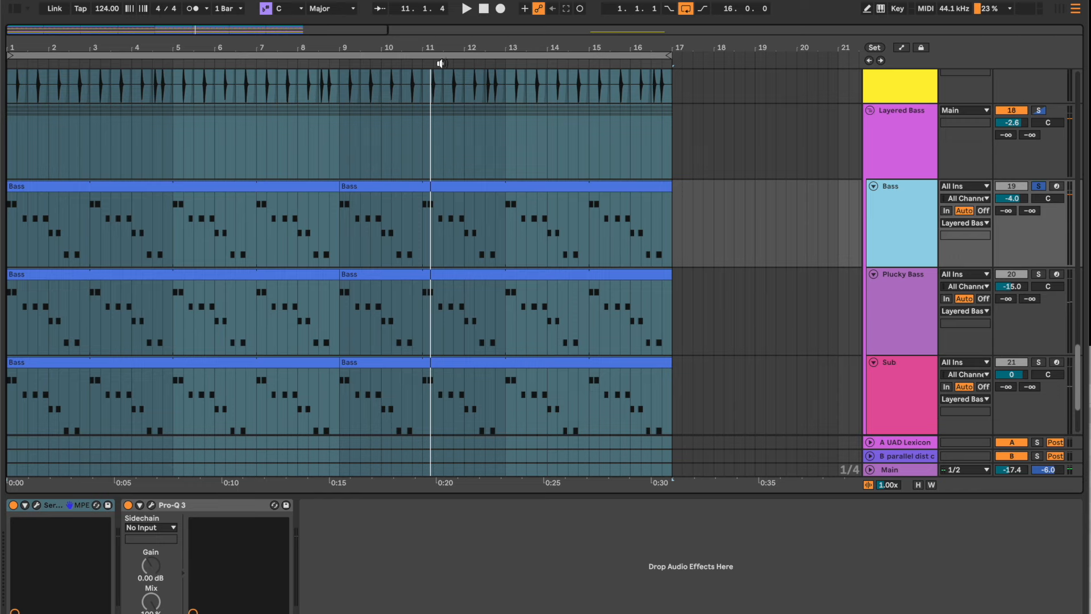
{"action": "left_click", "coordinate": [484, 9]}
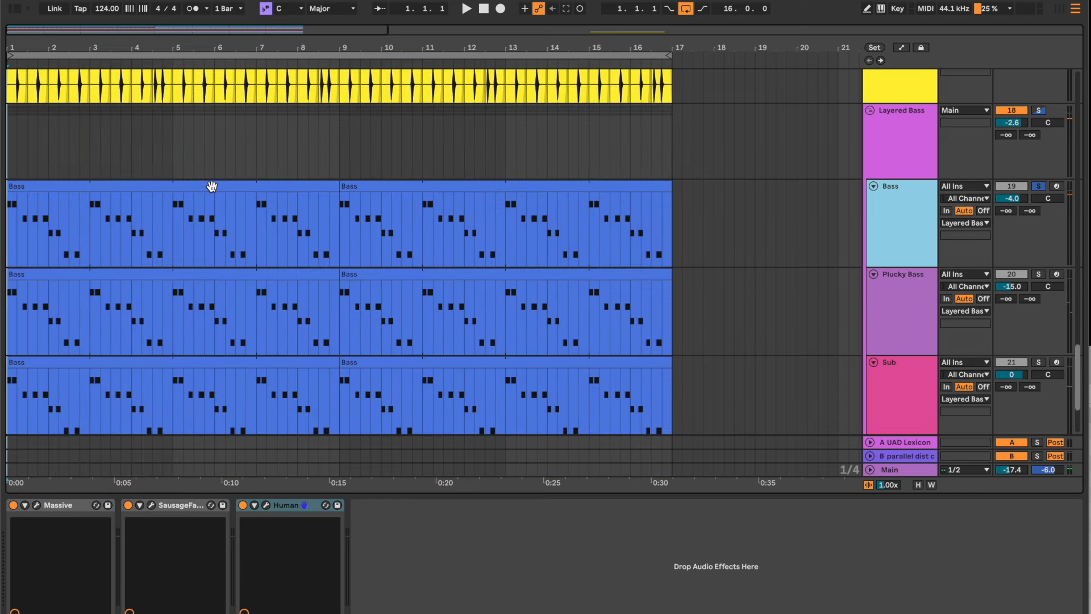
- Examine the notes of the first Bass clip in an enlarged piano roll, and restore the full arrangement view
{"action": "left_click", "coordinate": [208, 183]}
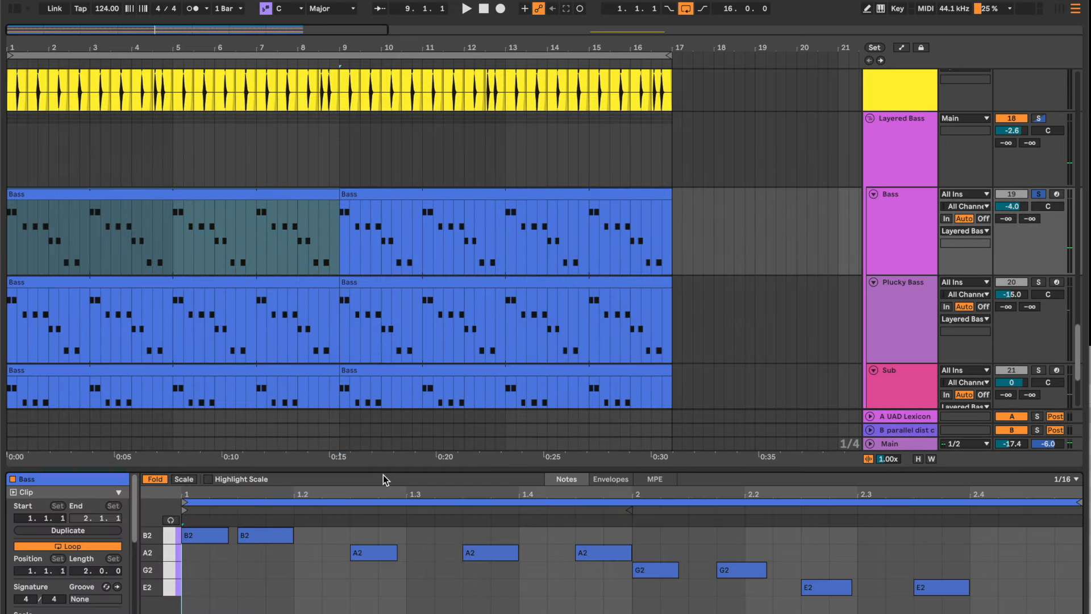
{"action": "left_click_drag", "start_coordinate": [384, 477], "coordinate": [475, 20]}
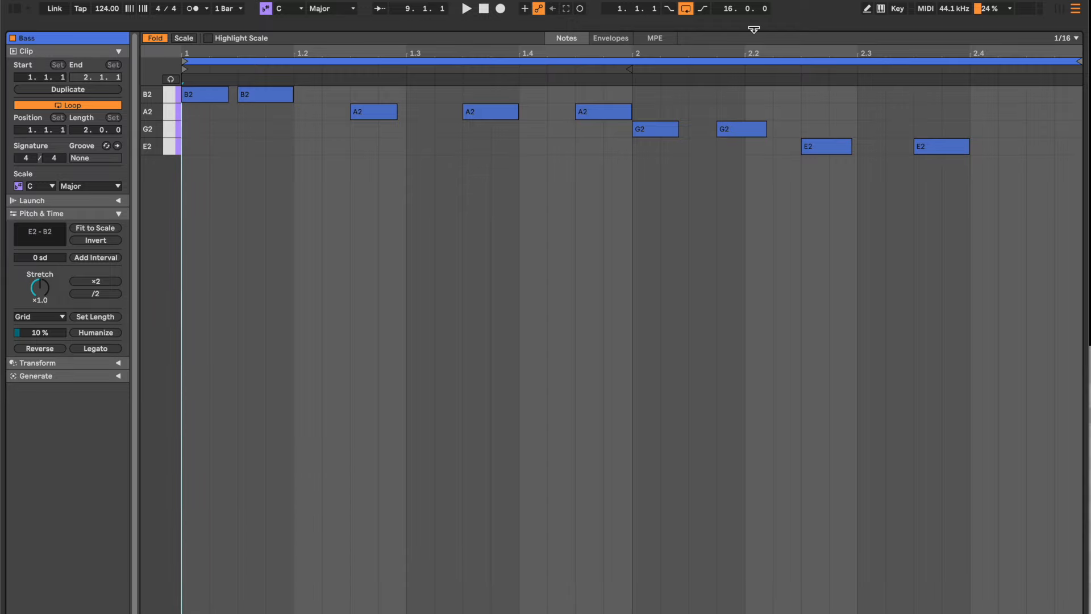
{"action": "left_click_drag", "start_coordinate": [754, 29], "coordinate": [664, 592]}
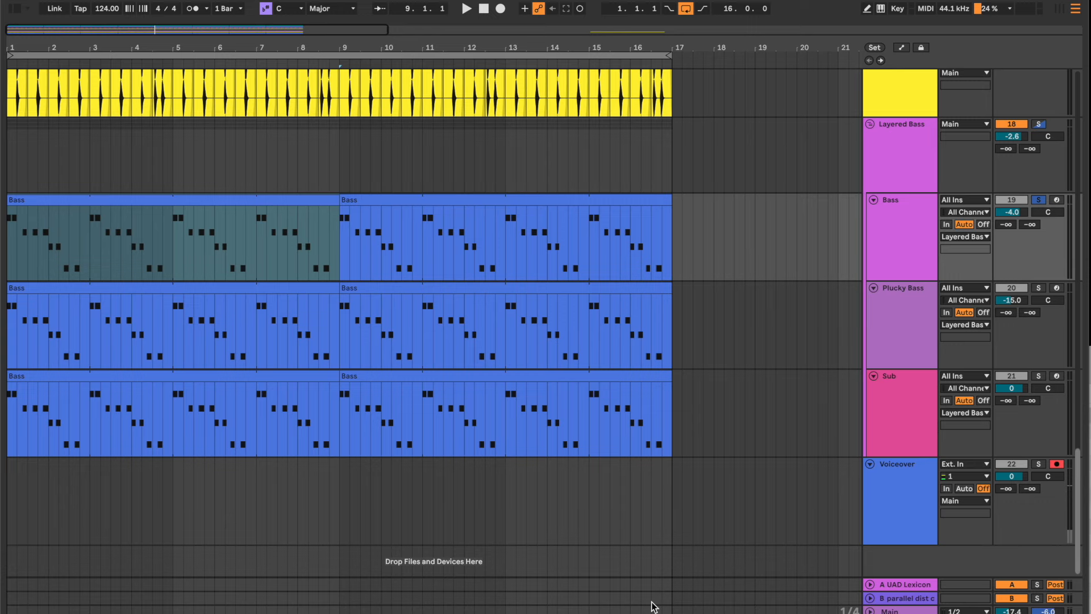
- Examine the bass-place-i-go preset in the Bass track's Serum window and close it
{"action": "double_click", "coordinate": [892, 243]}
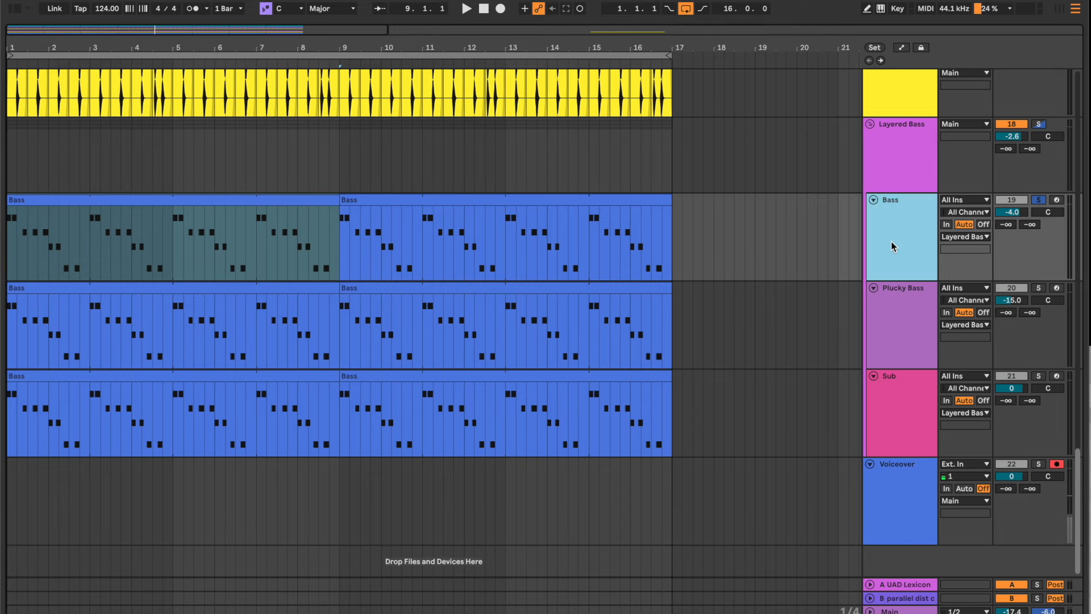
{"action": "left_click", "coordinate": [38, 506]}
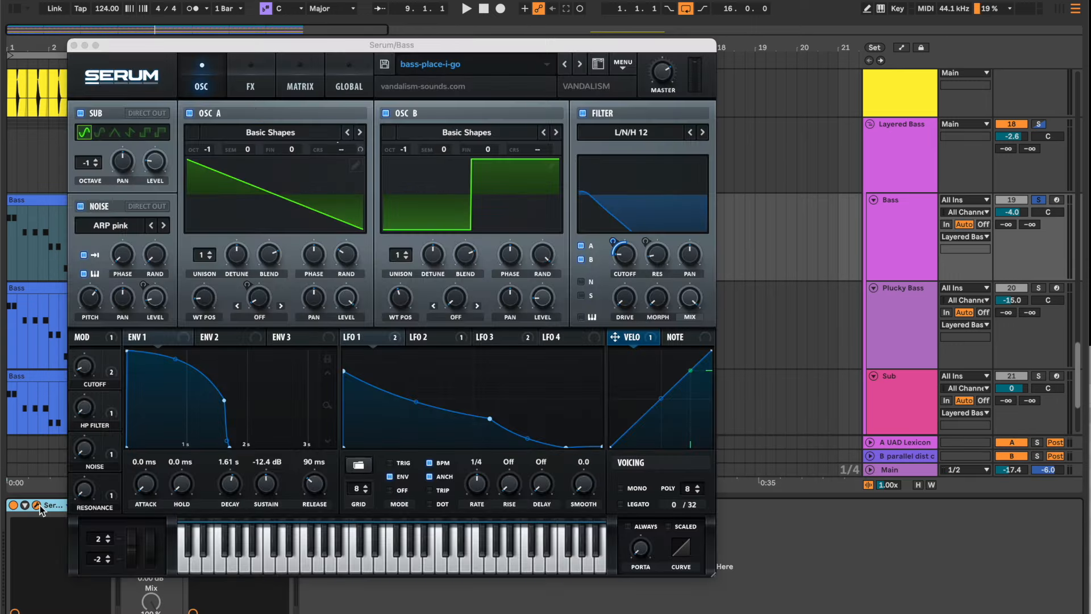
{"action": "left_click_drag", "start_coordinate": [458, 47], "coordinate": [542, 58]}
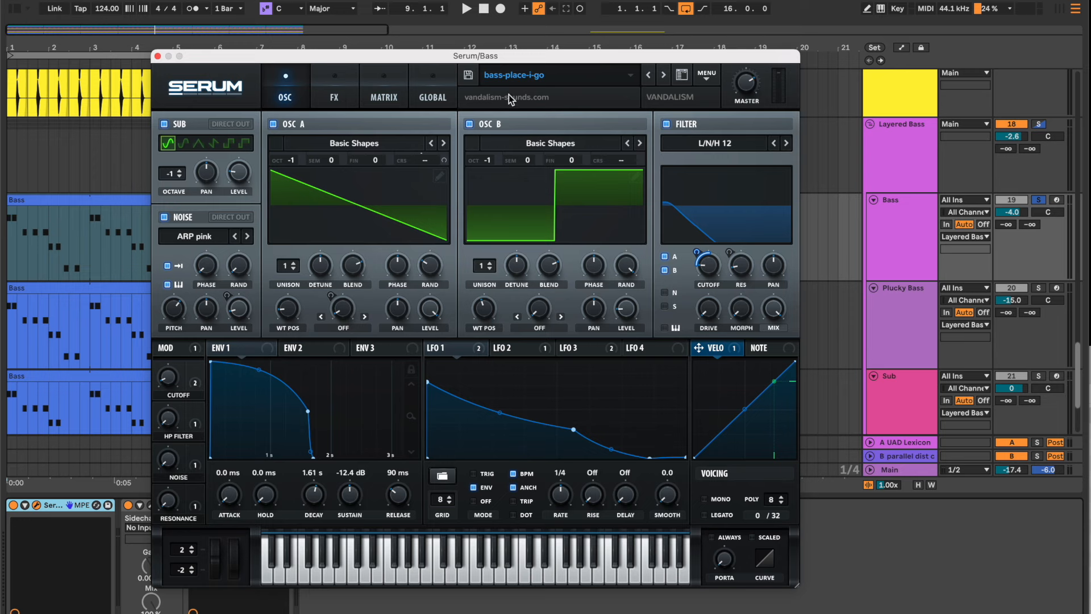
{"action": "left_click", "coordinate": [157, 56]}
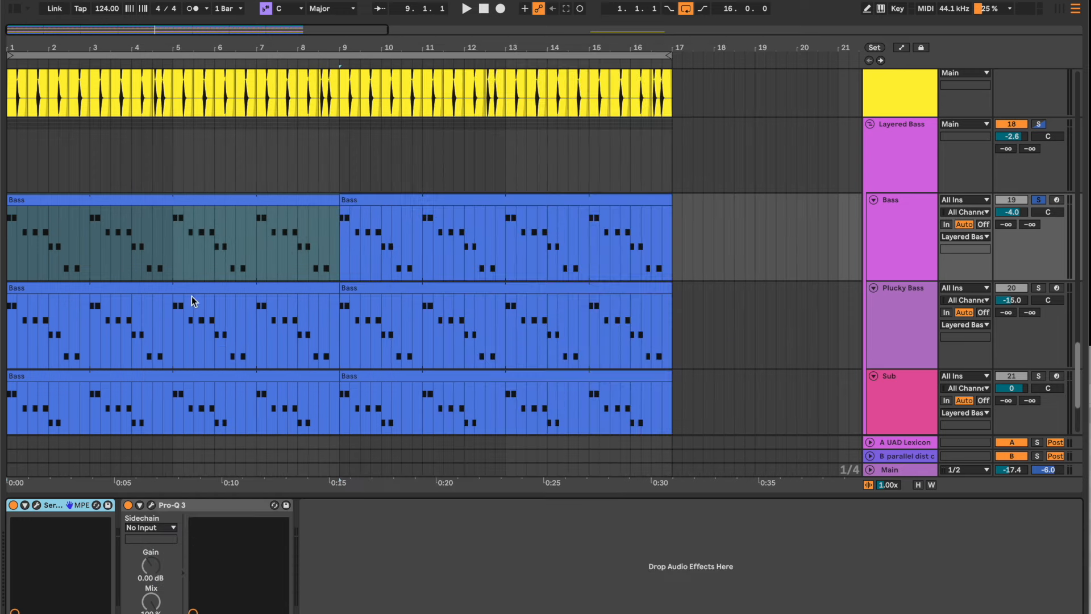
- Play the soloed Bass track while examining the low-cut and high-cut bands in its Pro-Q 3, and close the equalizer
{"action": "left_click", "coordinate": [153, 505]}
{"action": "left_click_drag", "start_coordinate": [668, 41], "coordinate": [511, 112]}
{"action": "key", "text": "space"}
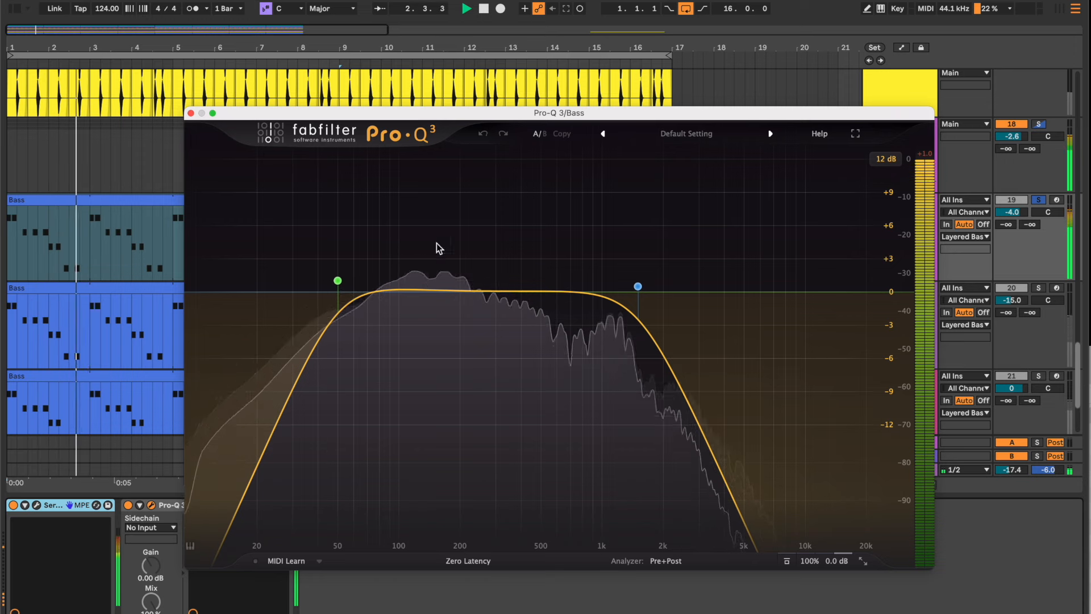
{"action": "mouse_move", "coordinate": [338, 282]}
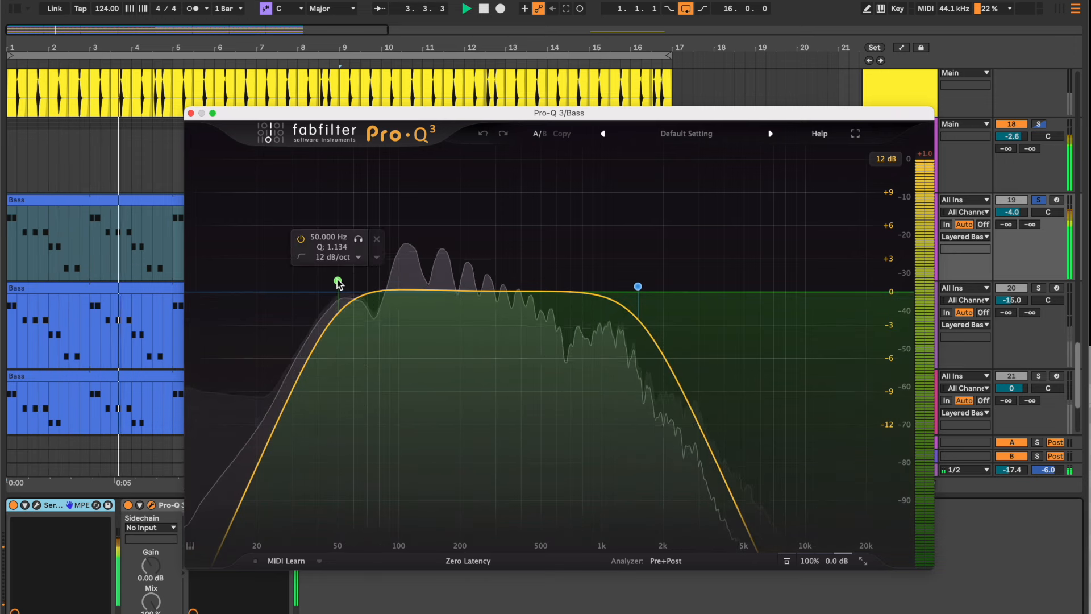
{"action": "mouse_move", "coordinate": [637, 288]}
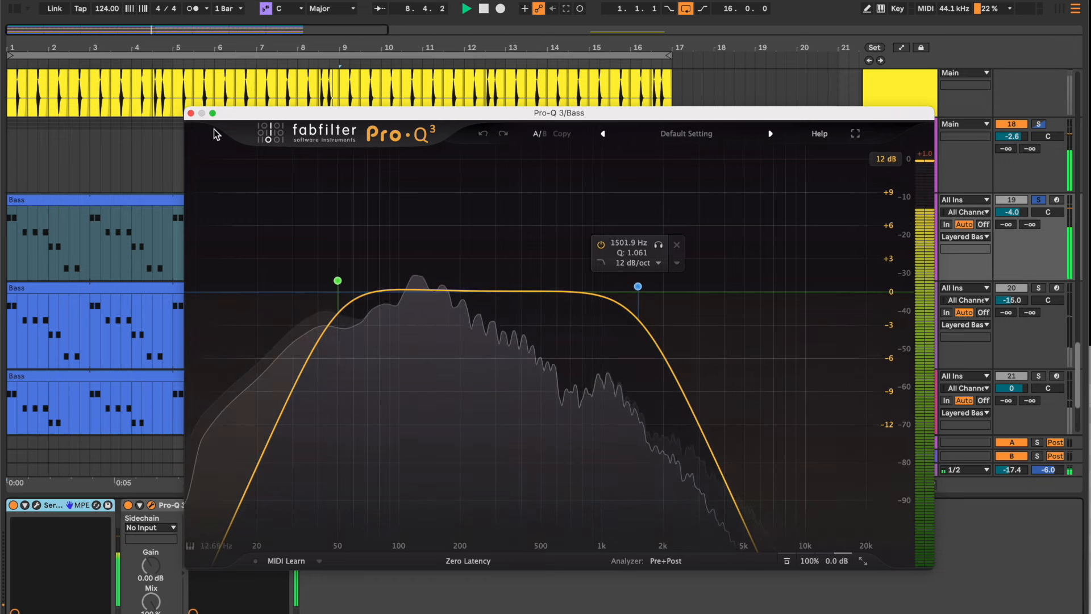
{"action": "left_click", "coordinate": [191, 114]}
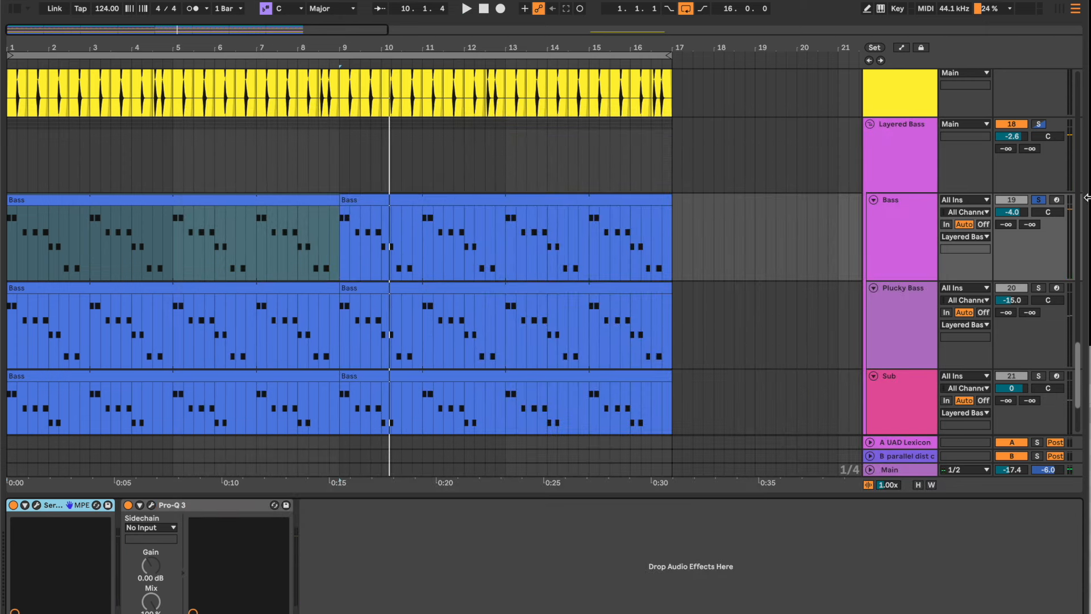
- Clear the Bass track's solo, solo the Plucky Bass track and play it from the start
{"action": "left_click", "coordinate": [1038, 200]}
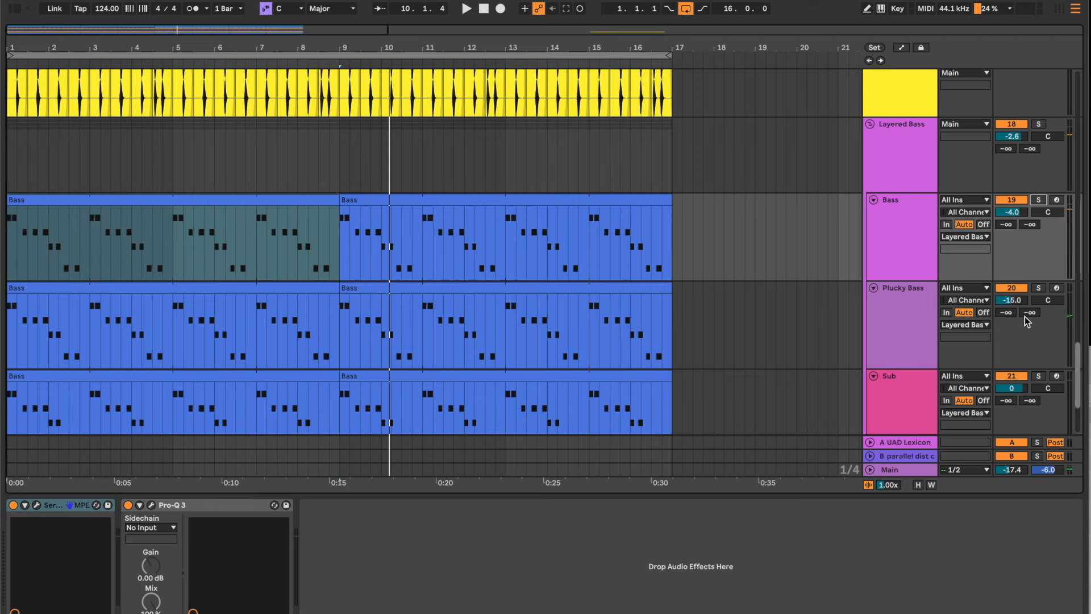
{"action": "left_click", "coordinate": [887, 341]}
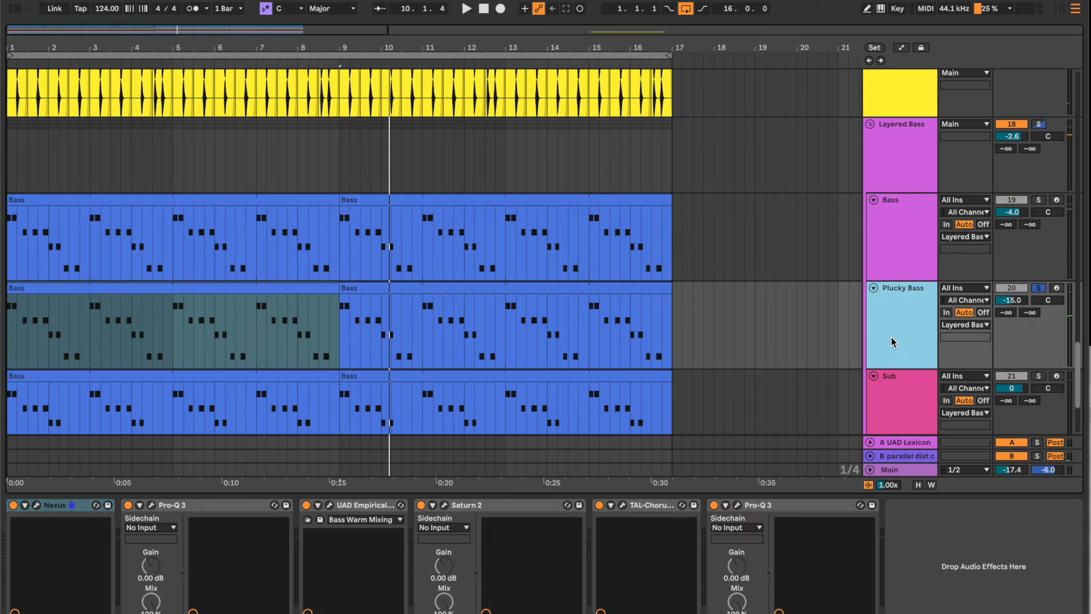
{"action": "key", "text": "space"}
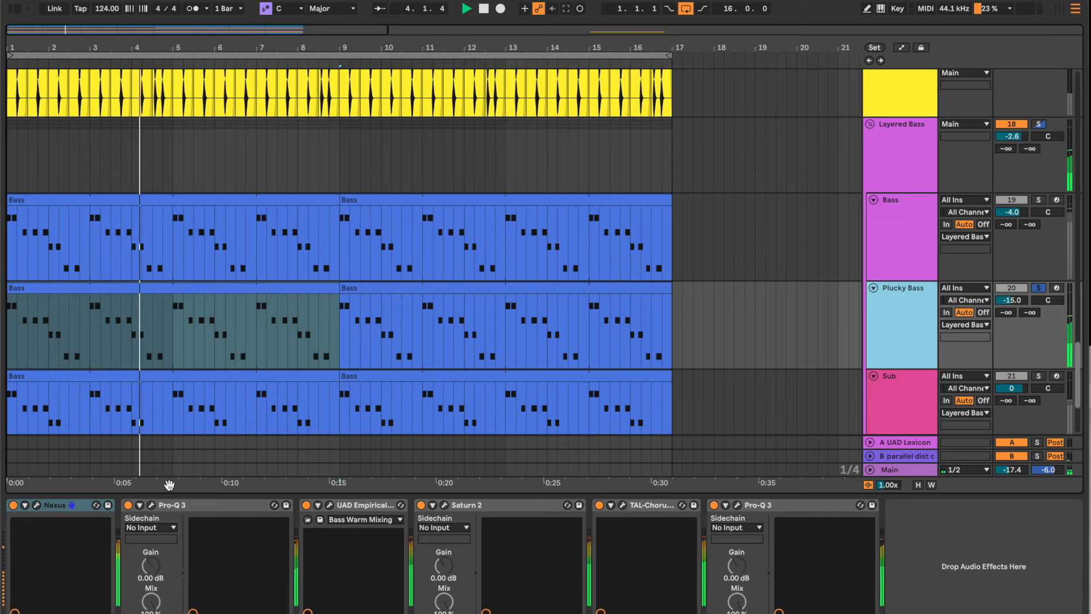
- Examine the UK Bass preset in the Plucky Bass track's Nexus, and raise the track's volume to -5.2 dB
{"action": "left_click", "coordinate": [37, 506]}
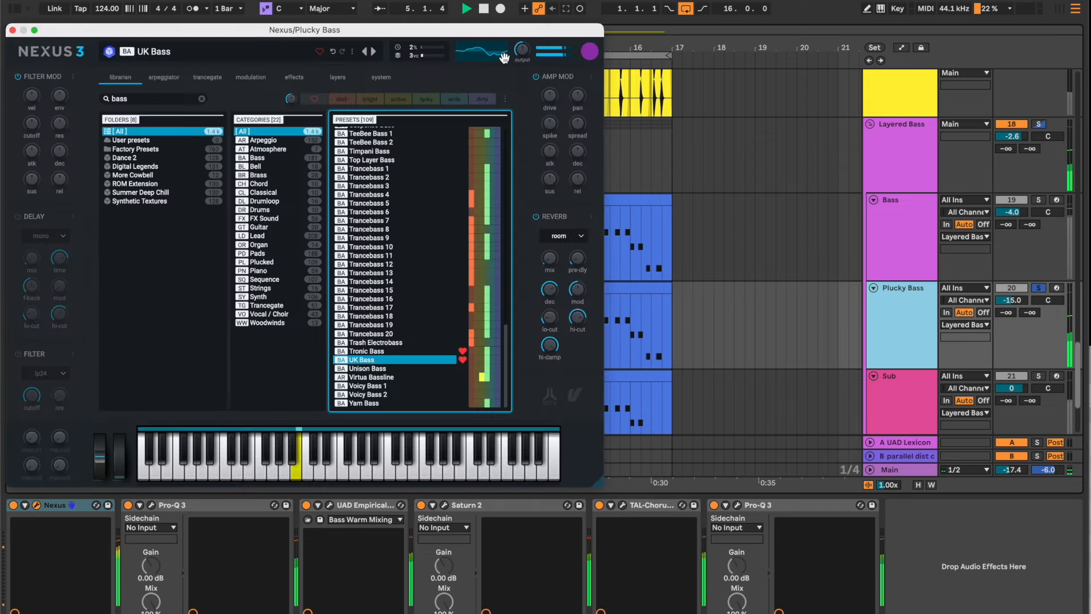
{"action": "left_click_drag", "start_coordinate": [508, 37], "coordinate": [727, 69]}
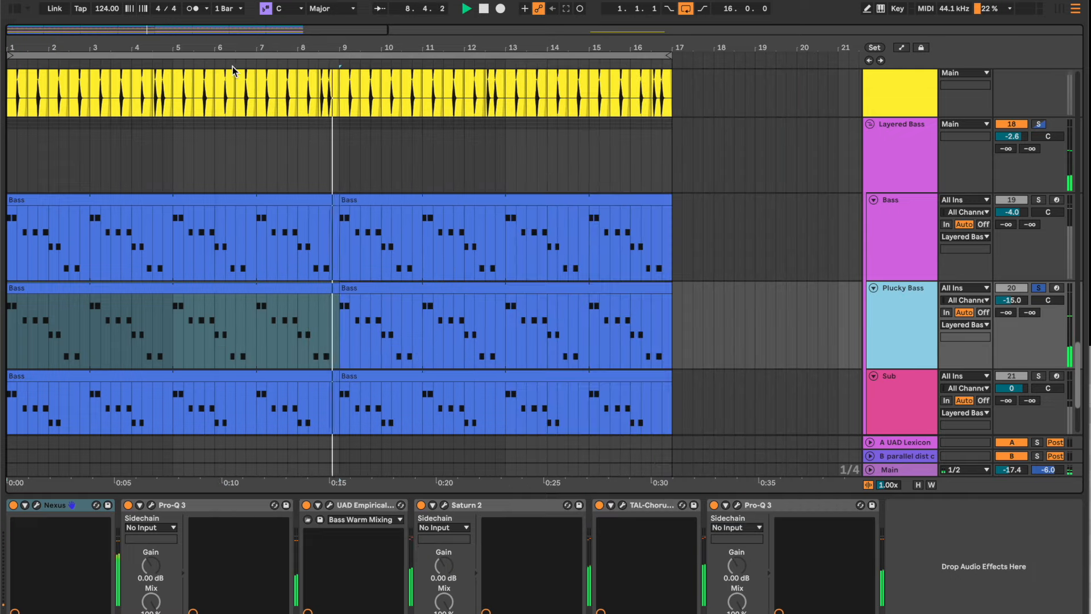
{"action": "left_click", "coordinate": [231, 67]}
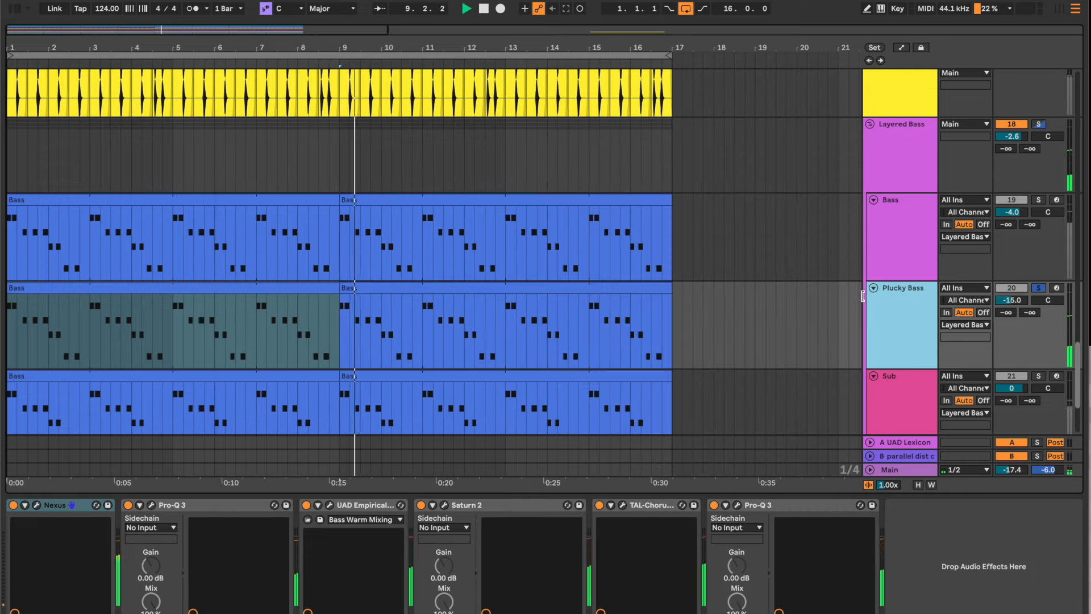
{"action": "left_click_drag", "start_coordinate": [1014, 301], "coordinate": [1014, 271]}
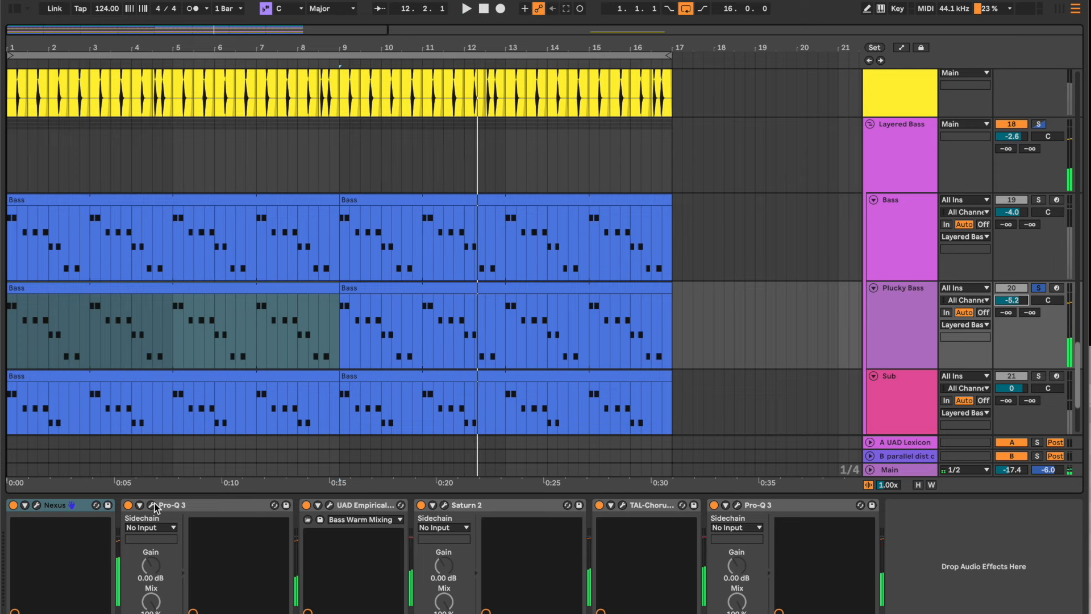
- Stop playback and examine the low-cut, high-cut and dynamic high-shelf bands in the first Pro-Q 3 on Plucky Bass
{"action": "left_click", "coordinate": [151, 505]}
{"action": "key", "text": "space"}
{"action": "left_click", "coordinate": [607, 33]}
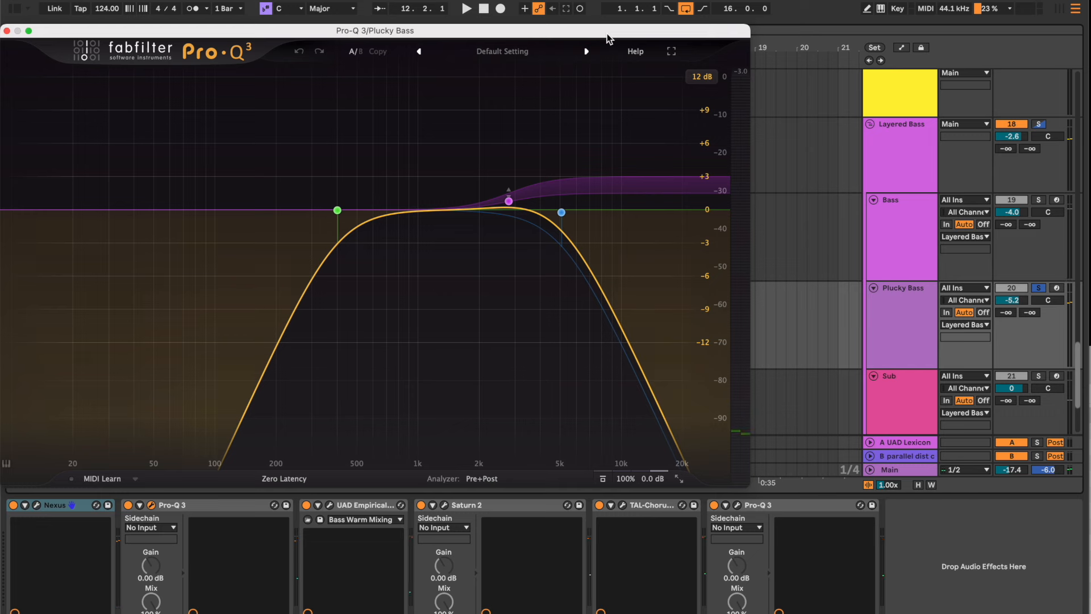
{"action": "mouse_move", "coordinate": [348, 204]}
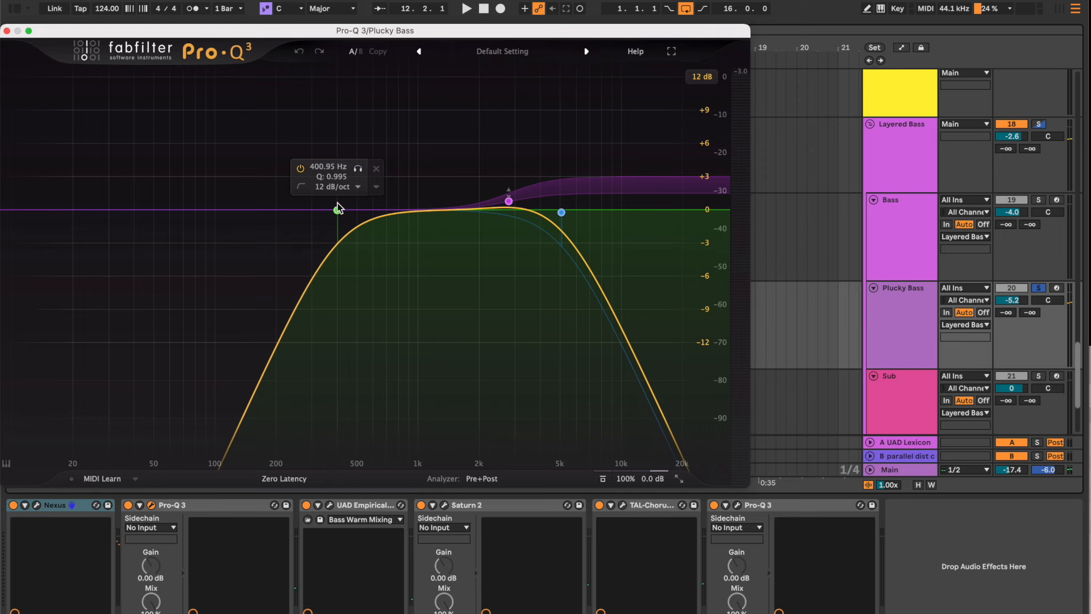
{"action": "mouse_move", "coordinate": [550, 215]}
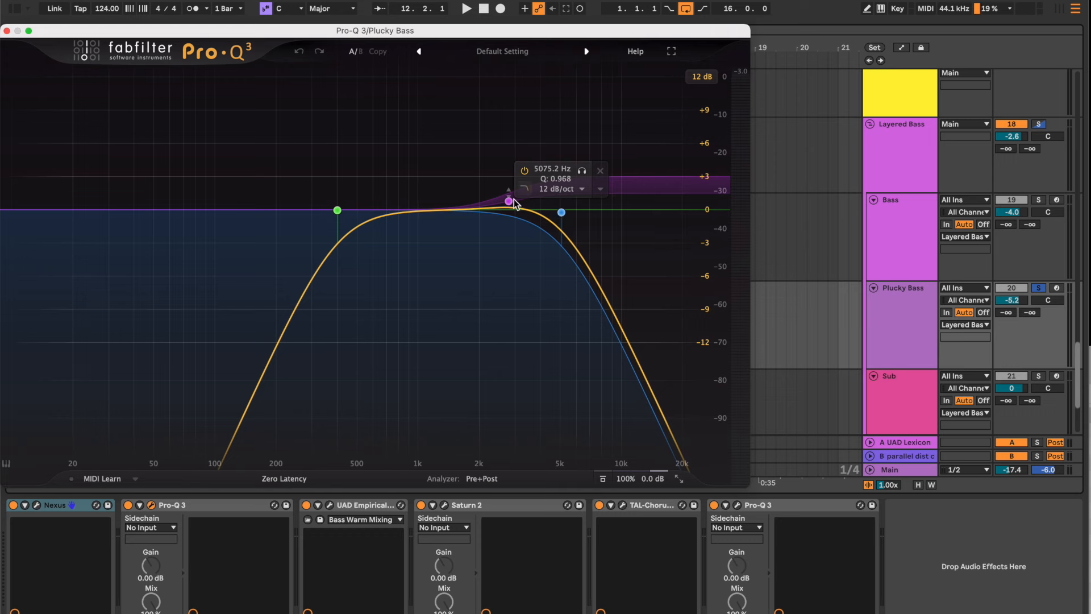
{"action": "mouse_move", "coordinate": [508, 198]}
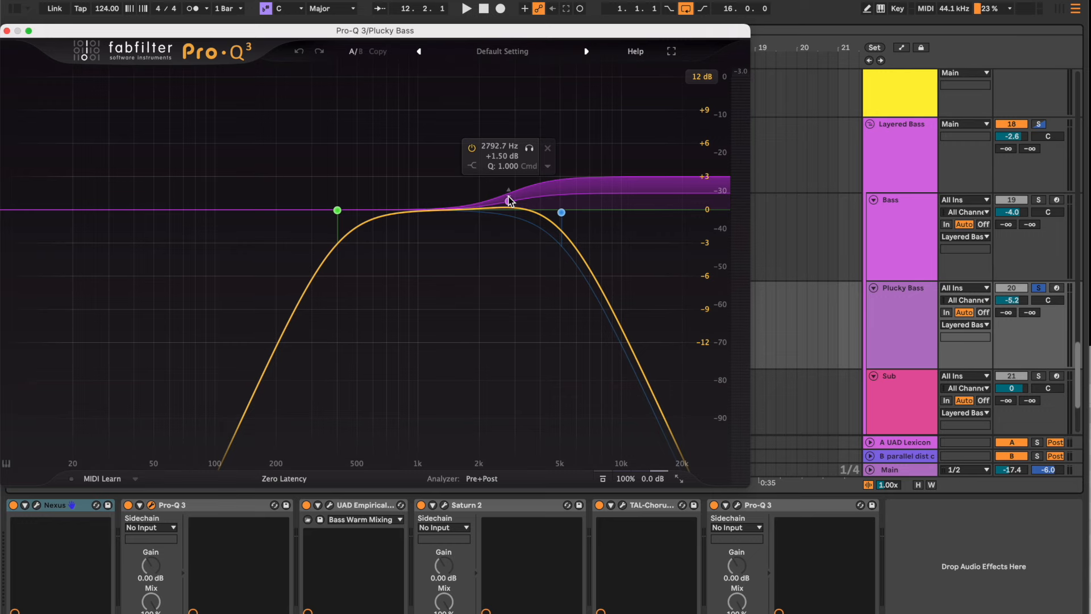
{"action": "left_click", "coordinate": [7, 31]}
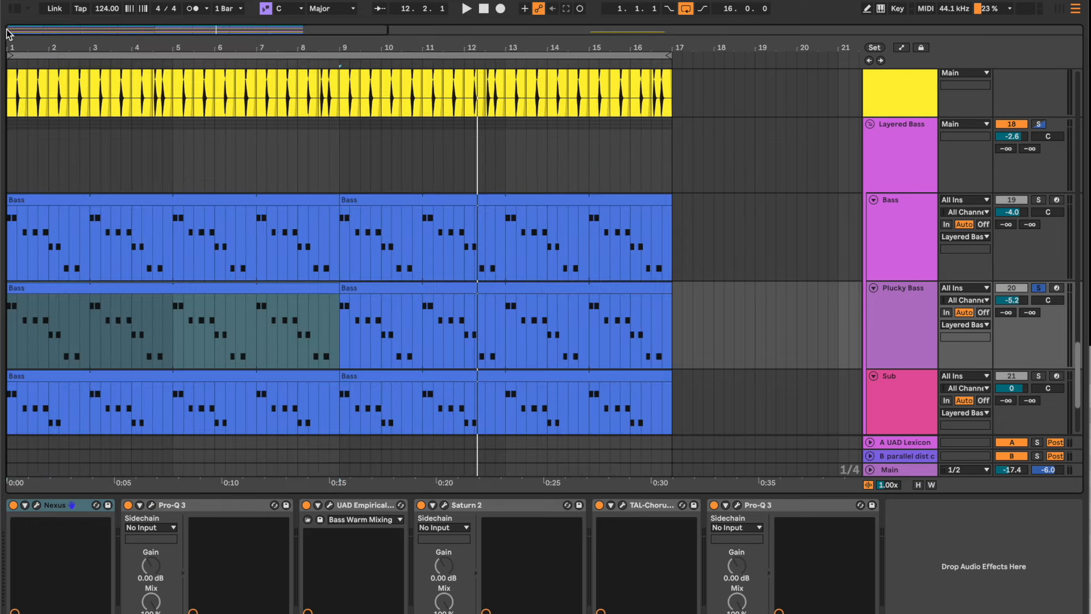
- Examine the UAD Distressor compressor settings on the Plucky Bass track and close its window
{"action": "left_click", "coordinate": [330, 506]}
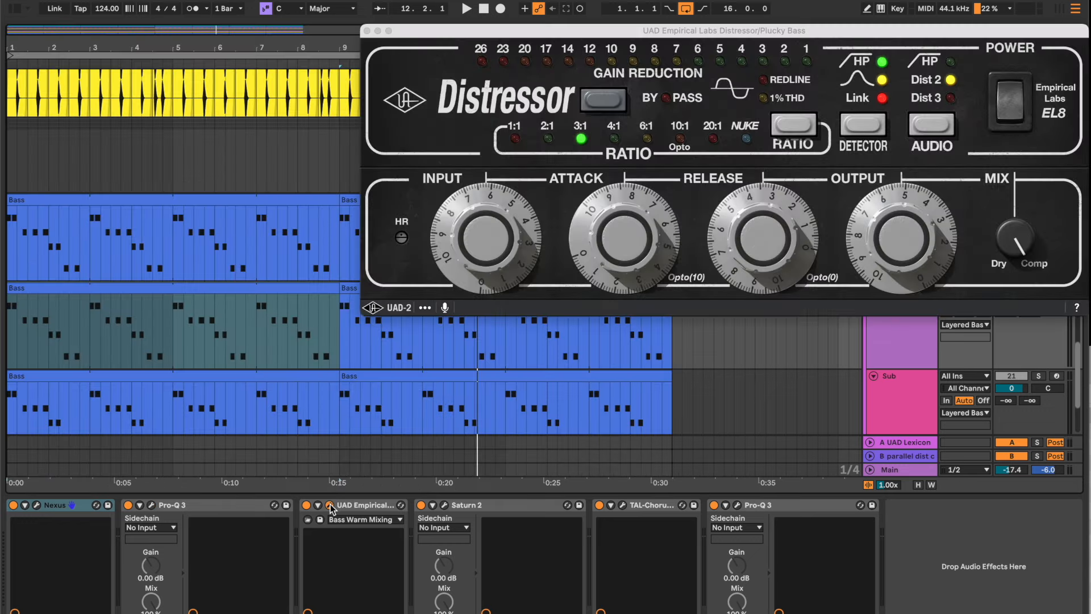
{"action": "left_click_drag", "start_coordinate": [615, 30], "coordinate": [451, 51]}
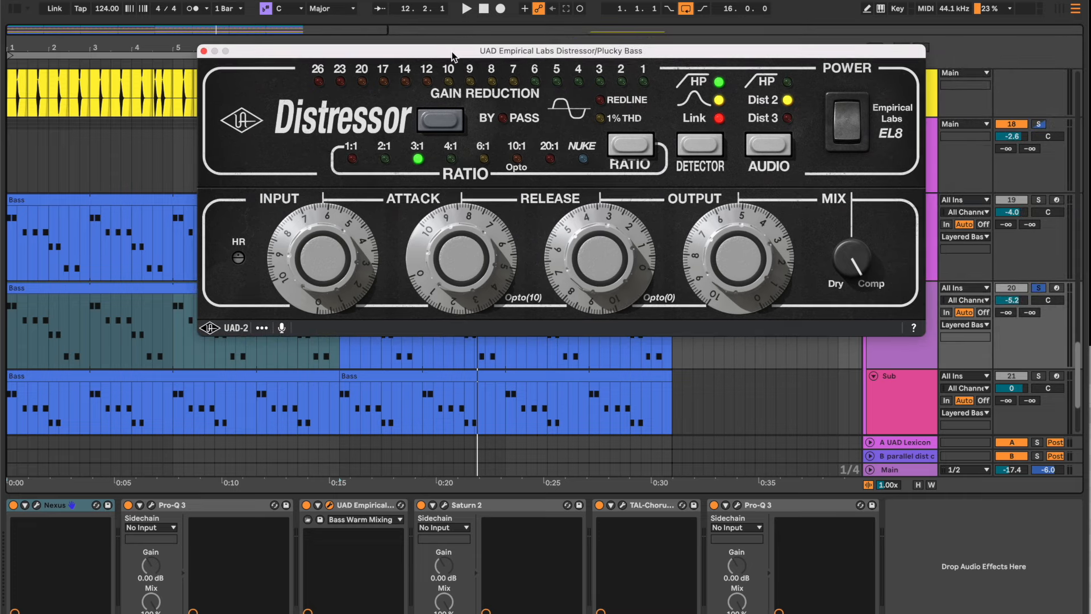
{"action": "left_click", "coordinate": [204, 51]}
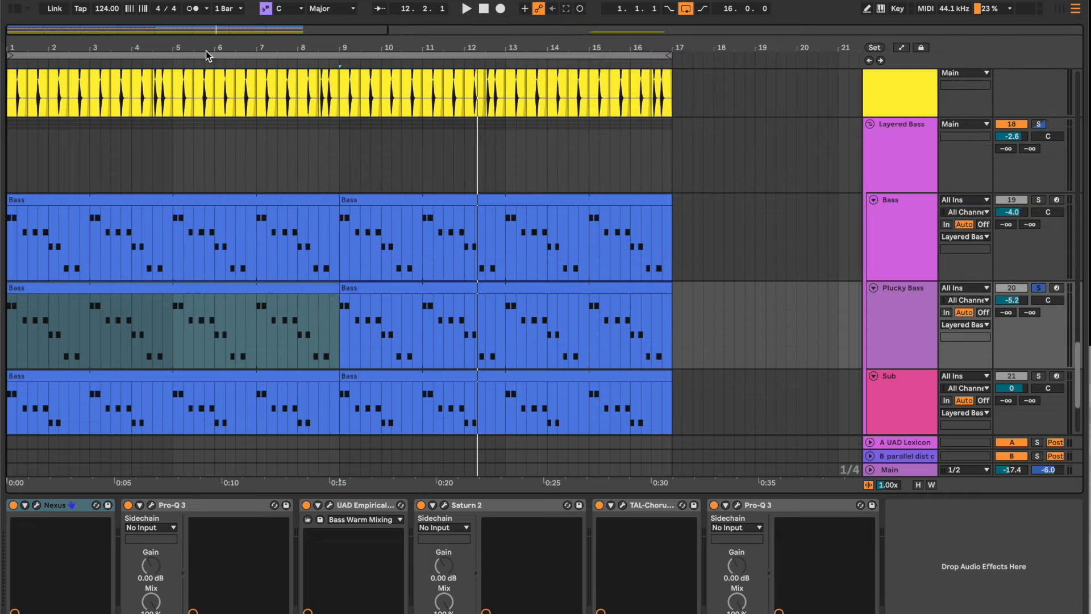
- Play the soloed Plucky Bass from the start and examine the Phat Tape and Comp bM preset in its Saturn 2
{"action": "left_click", "coordinate": [445, 505]}
{"action": "key", "text": "space"}
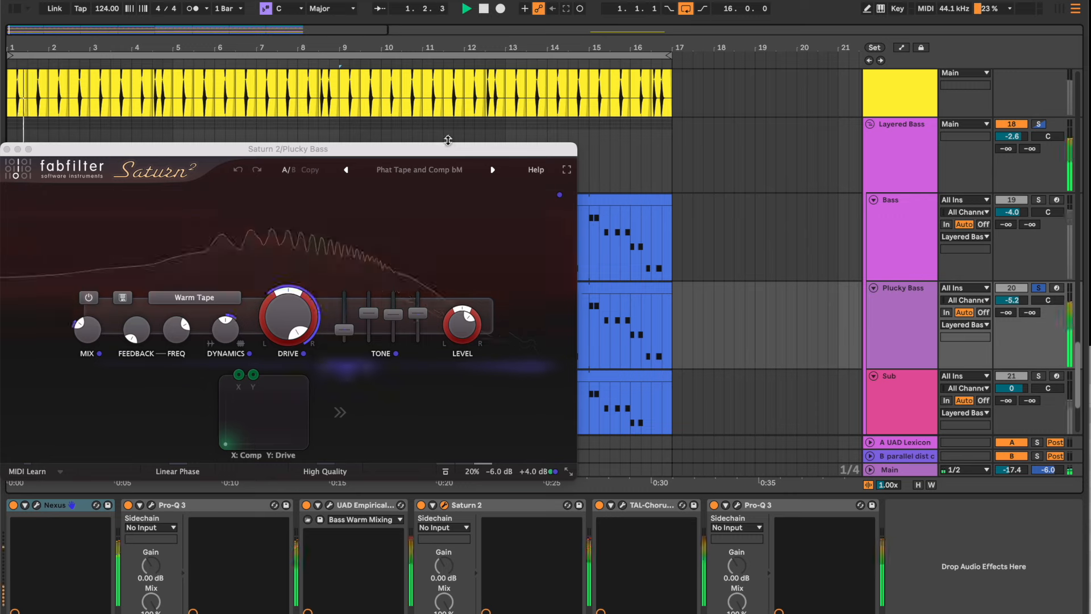
{"action": "left_click_drag", "start_coordinate": [453, 157], "coordinate": [599, 120]}
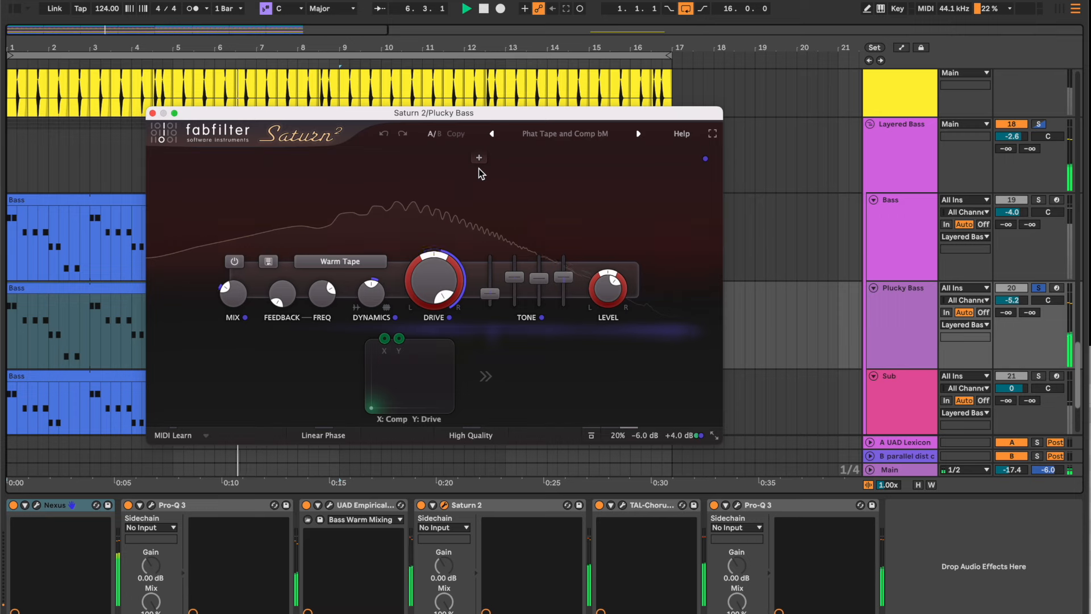
{"action": "left_click", "coordinate": [152, 113]}
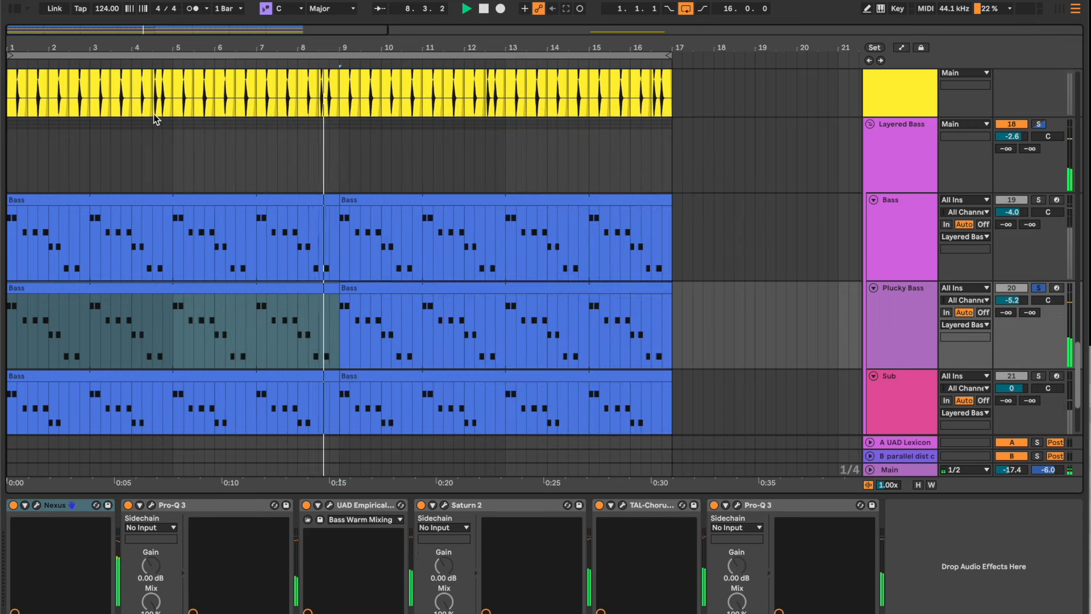
{"action": "left_click", "coordinate": [444, 505]}
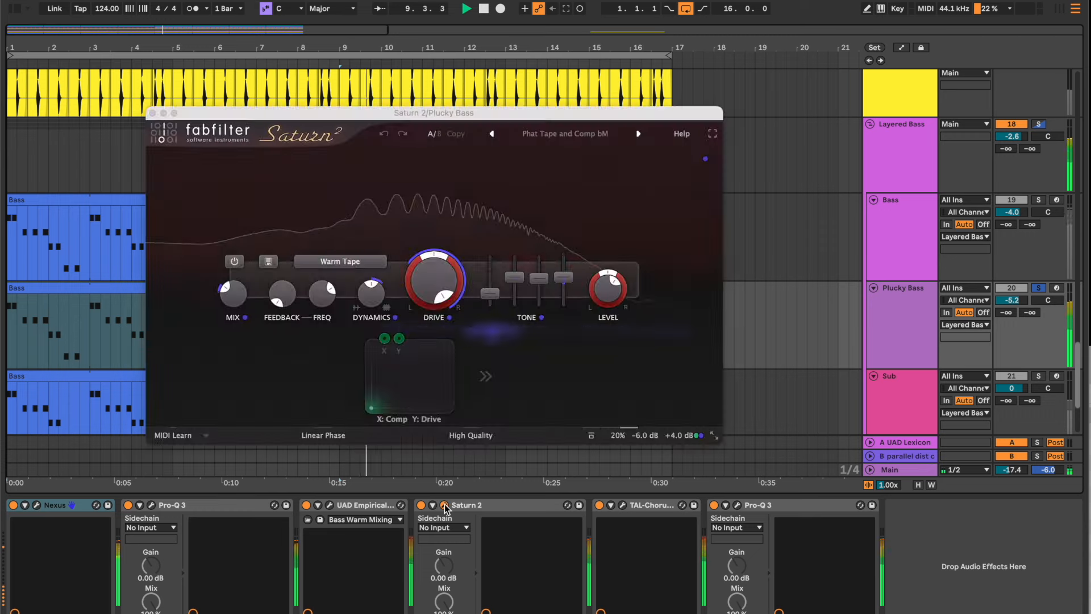
- Examine TAL-Chorus-LX on Plucky Bass, bypass and re-enable it to compare the sound, and close the open plug-in windows
{"action": "left_click", "coordinate": [622, 506]}
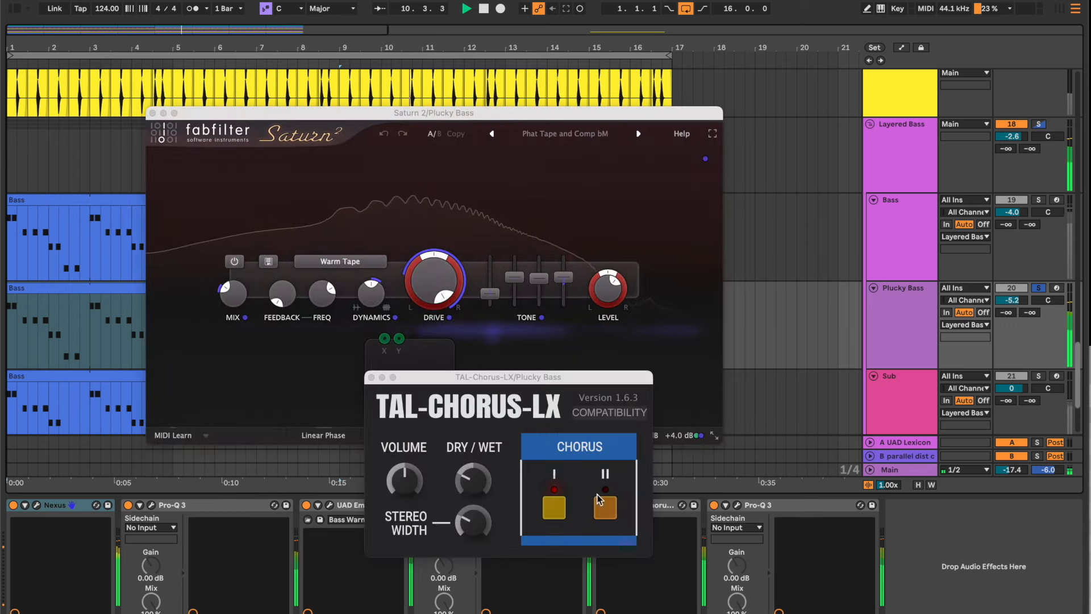
{"action": "left_click_drag", "start_coordinate": [500, 391], "coordinate": [514, 256]}
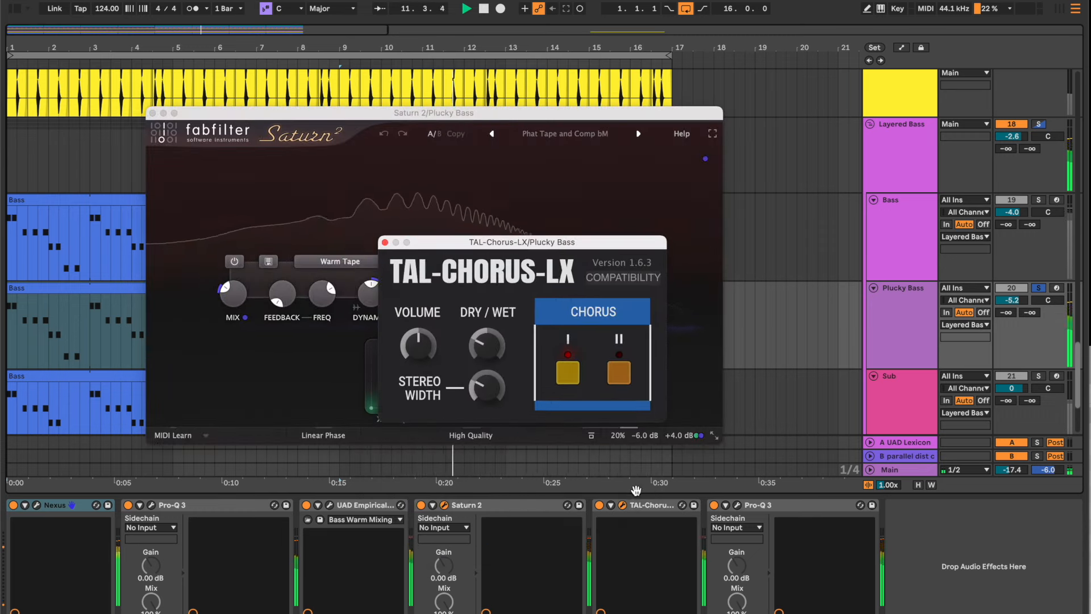
{"action": "left_click", "coordinate": [604, 507]}
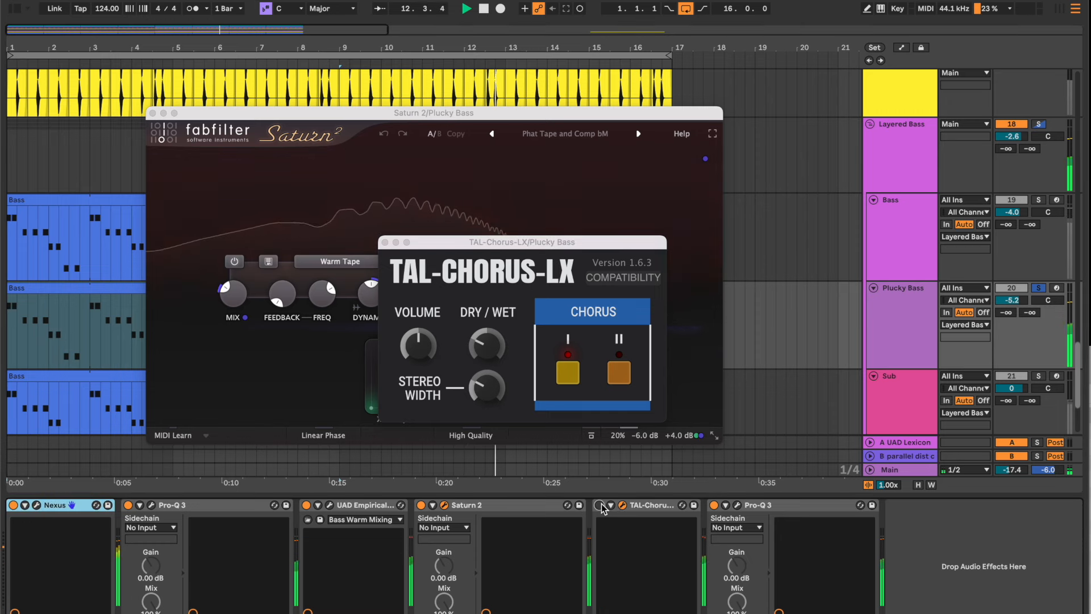
{"action": "left_click", "coordinate": [600, 505]}
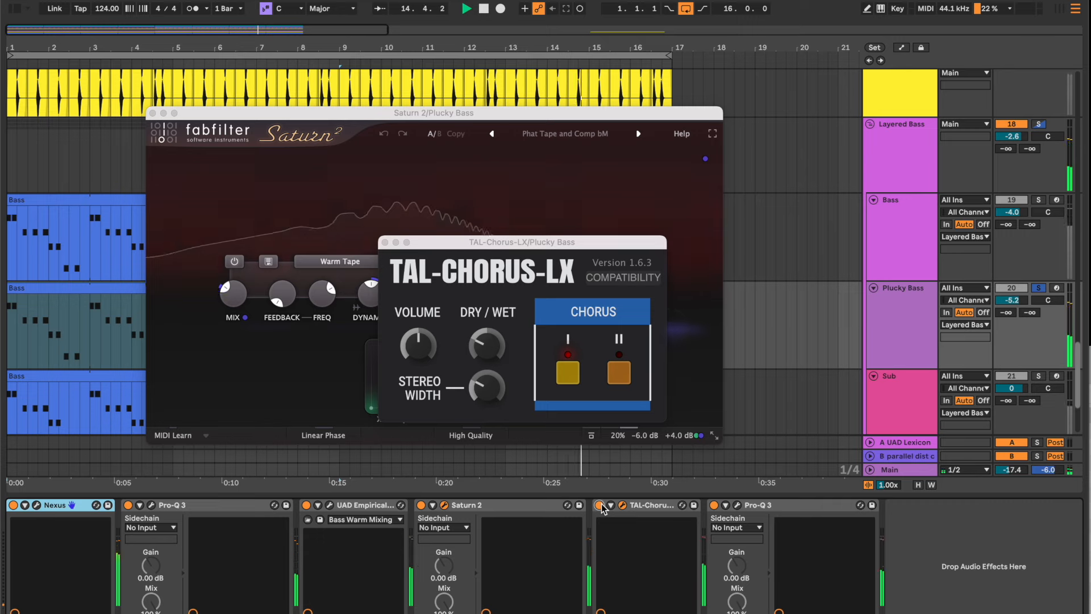
{"action": "left_click", "coordinate": [385, 243]}
{"action": "left_click", "coordinate": [152, 113]}
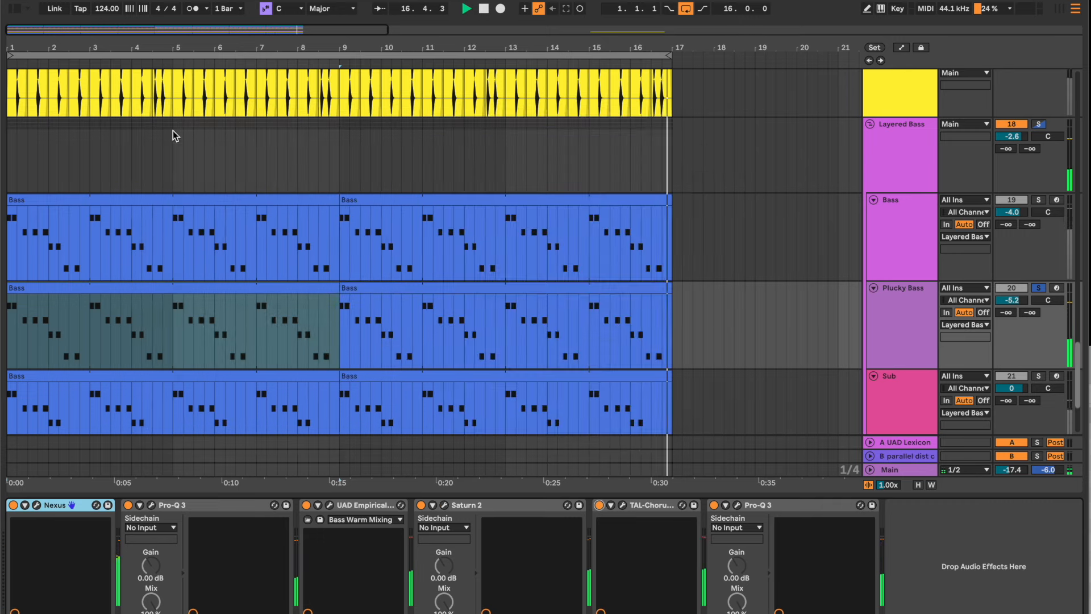
- Raise the high-cut frequency to about 1844 Hz in the last Pro-Q 3 on the Plucky Bass track
{"action": "left_click", "coordinate": [737, 505]}
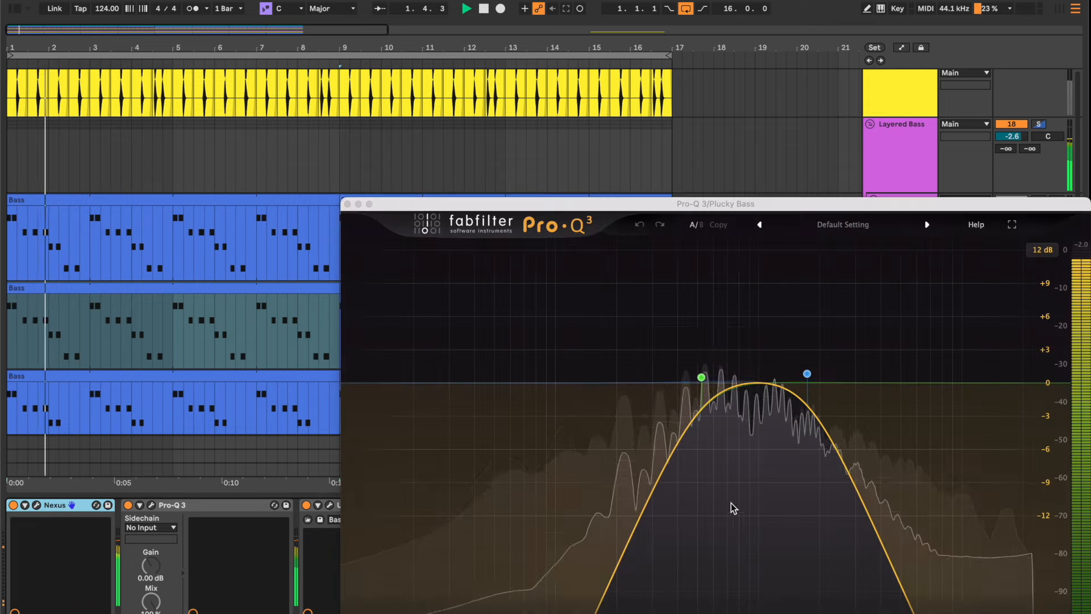
{"action": "left_click_drag", "start_coordinate": [695, 204], "coordinate": [565, 35]}
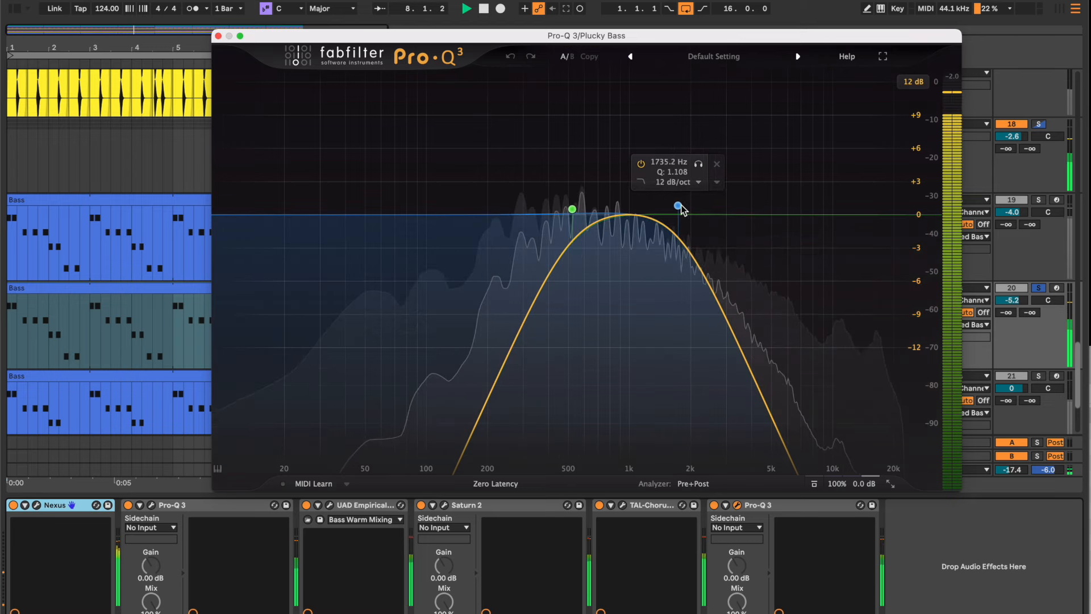
{"action": "mouse_move", "coordinate": [679, 208]}
{"action": "left_mouse_down"}
{"action": "mouse_move", "coordinate": [704, 212]}
{"action": "mouse_move", "coordinate": [689, 209]}
{"action": "left_mouse_up"}
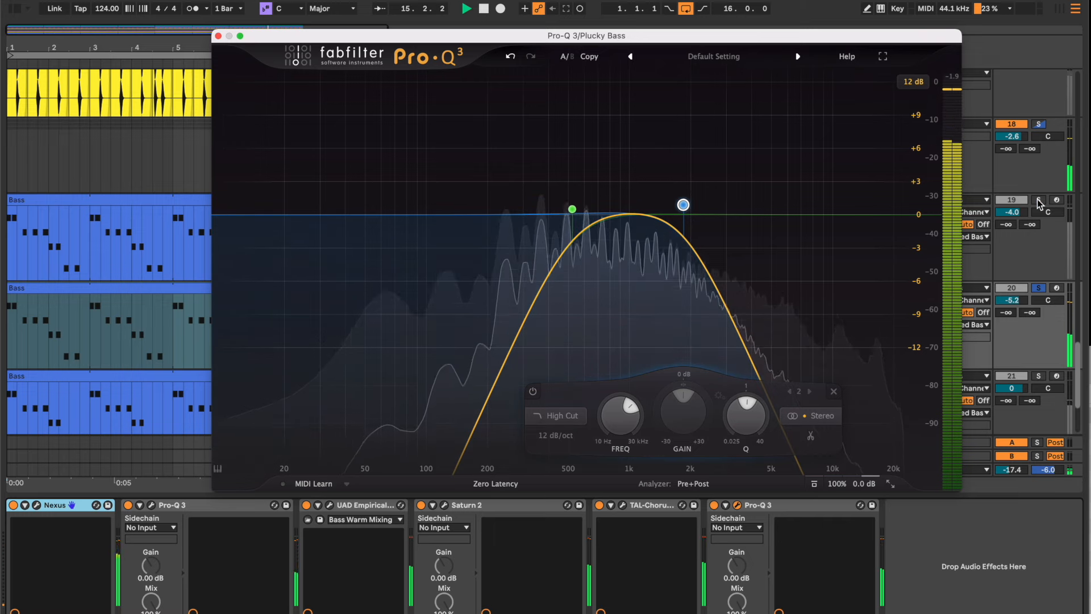
- Solo the Bass track alongside Plucky Bass, lower Plucky Bass to -15.0 dB, close its EQ window and stop playback
{"action": "left_click", "coordinate": [1037, 200]}
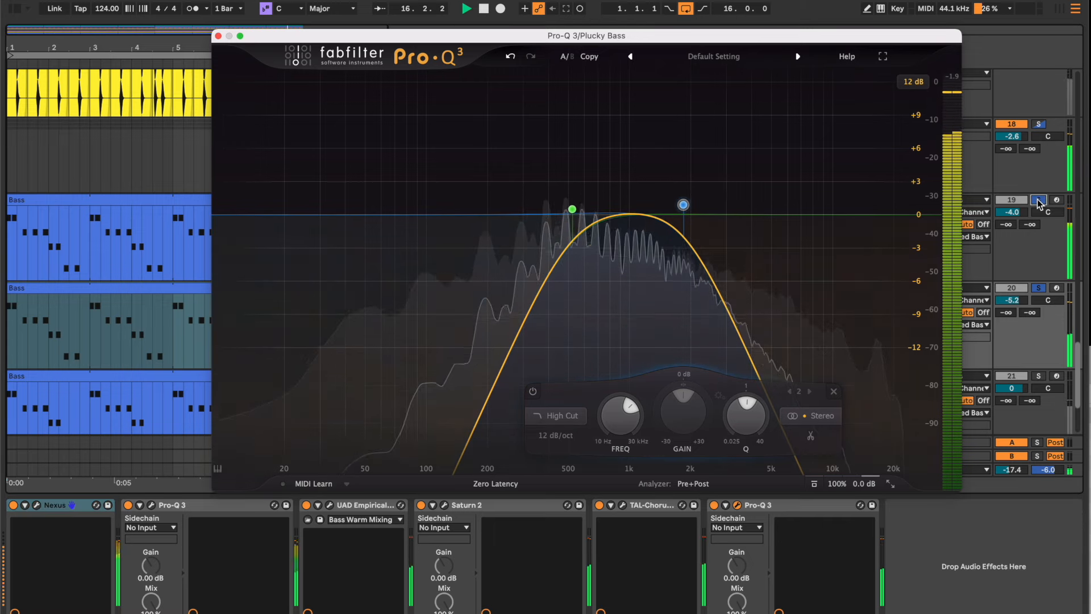
{"action": "left_click", "coordinate": [1020, 303]}
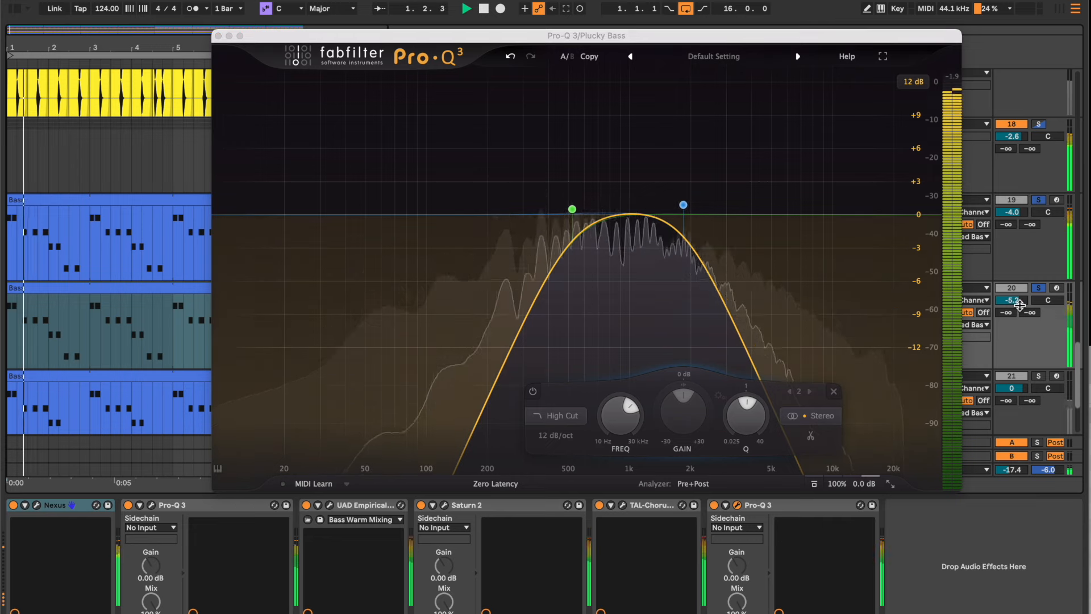
{"action": "left_click_drag", "start_coordinate": [1023, 307], "coordinate": [1023, 353]}
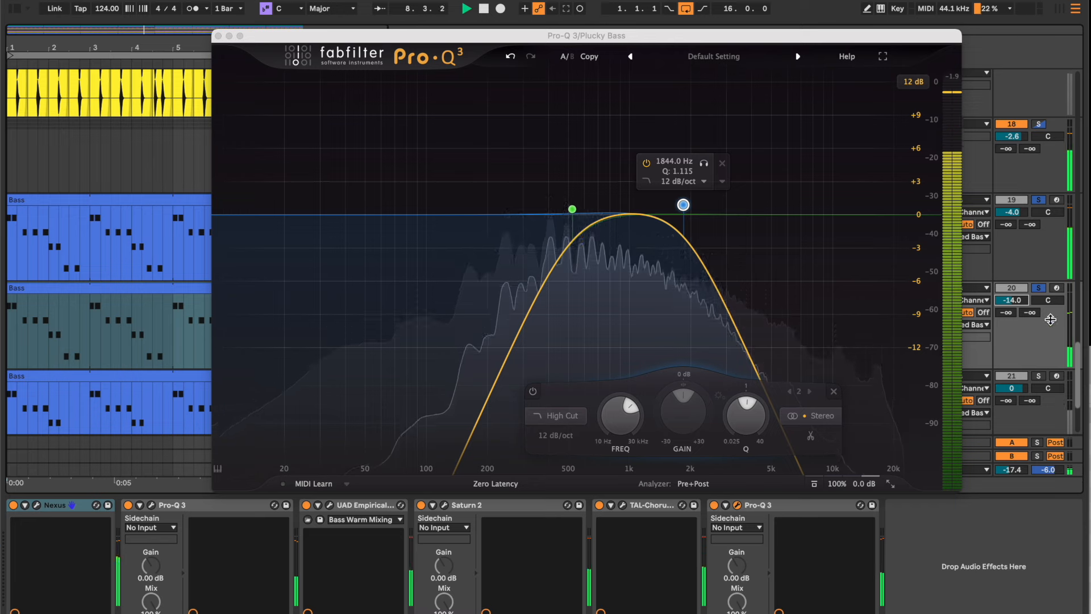
{"action": "left_click_drag", "start_coordinate": [1018, 302], "coordinate": [1018, 308]}
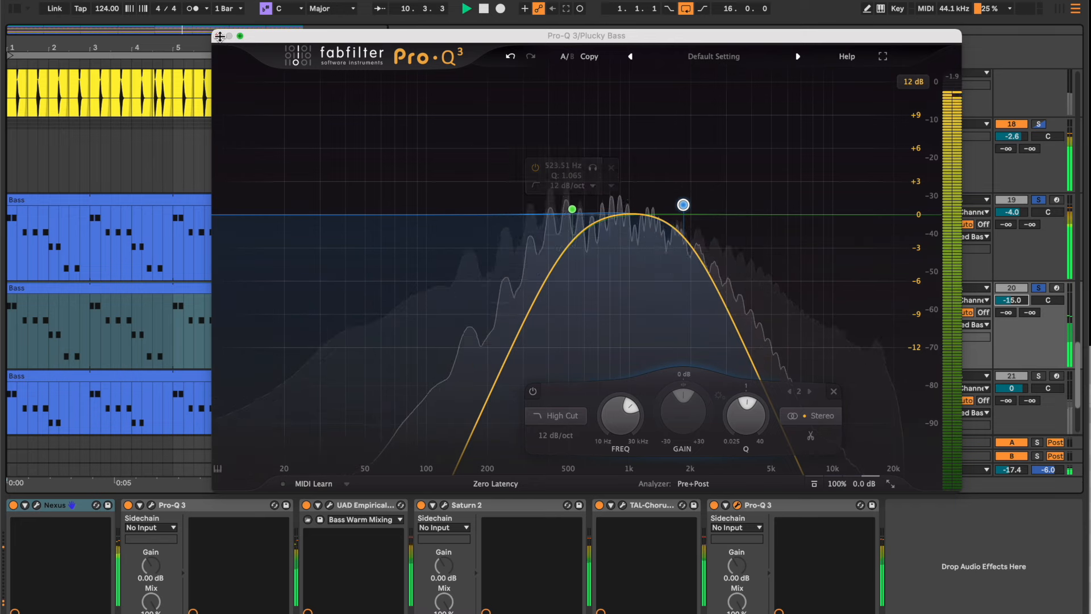
{"action": "left_click", "coordinate": [219, 36]}
{"action": "key", "text": "space"}
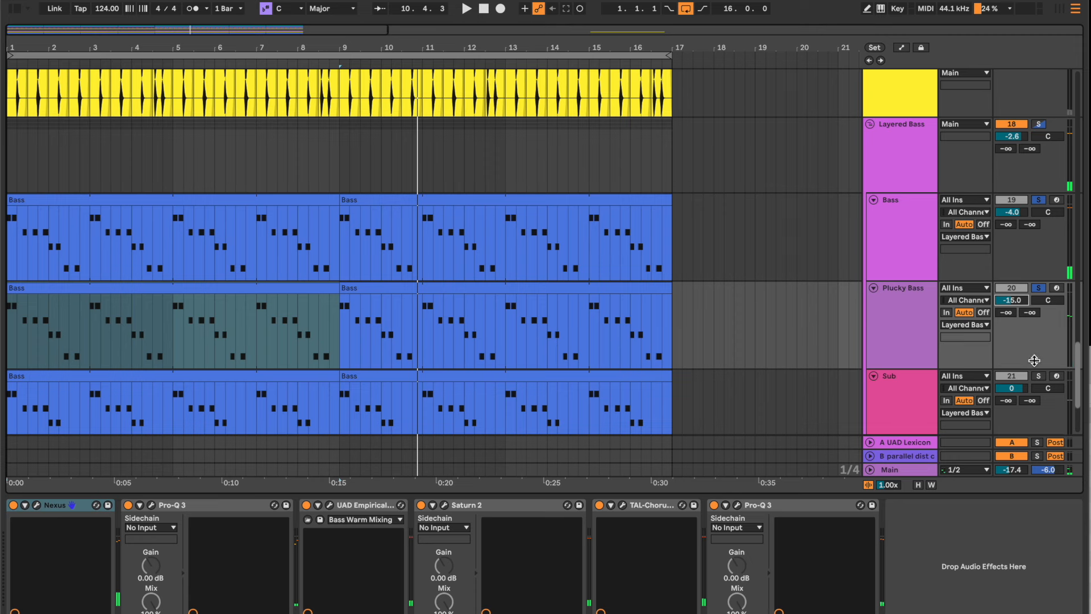
- Solo the Sub track, examine the notes in its first clip, and return to the track's devices
{"action": "left_click", "coordinate": [900, 408]}
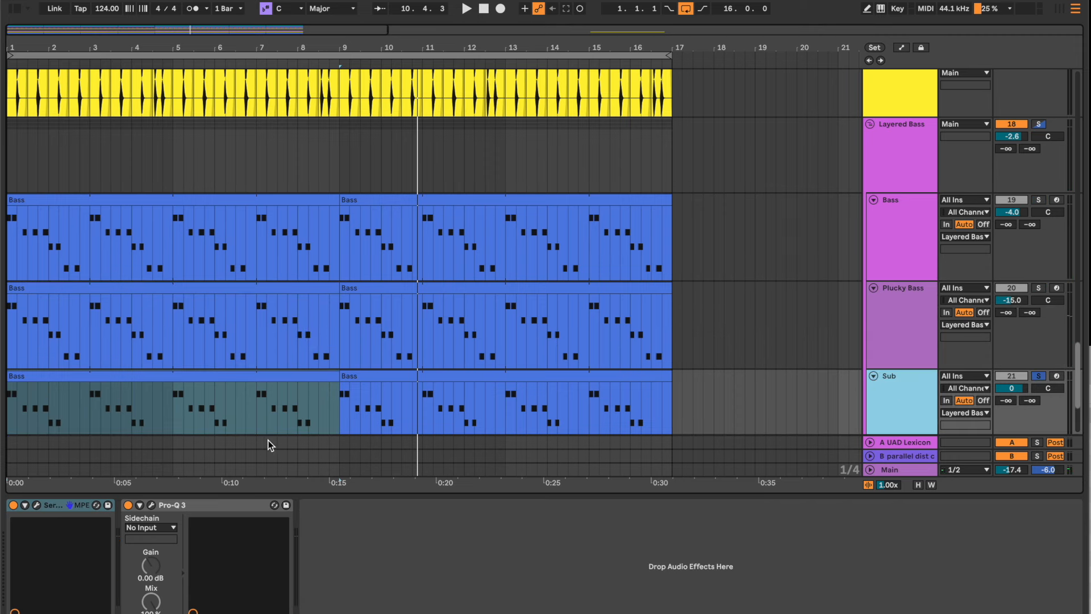
{"action": "double_click", "coordinate": [247, 378]}
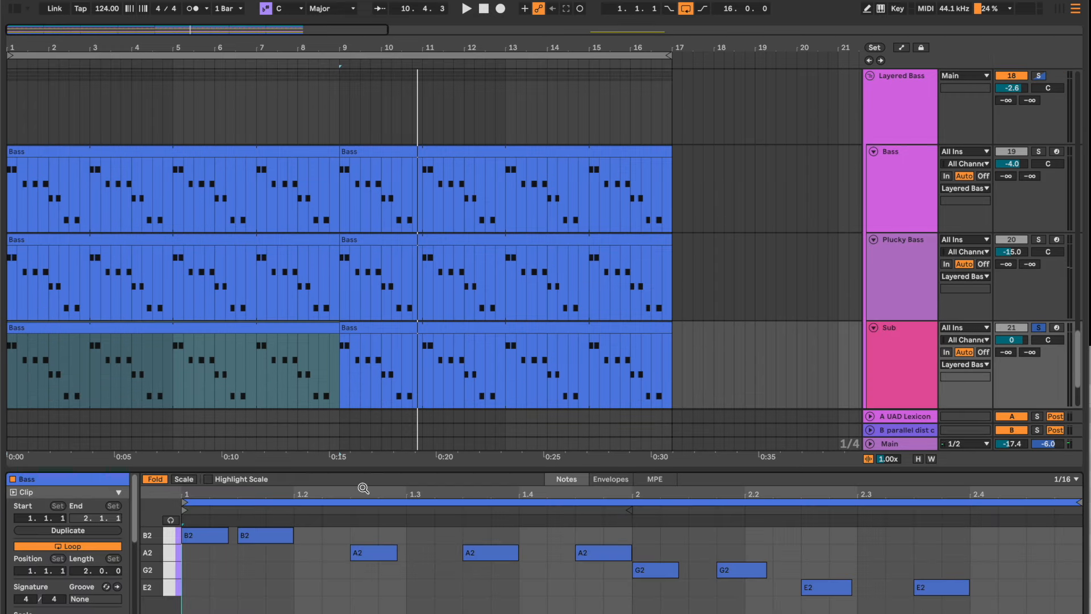
{"action": "left_click", "coordinate": [922, 378]}
- Examine the sub oscillator and envelope settings in the Sub track's Serum and close its window
{"action": "left_click", "coordinate": [37, 504]}
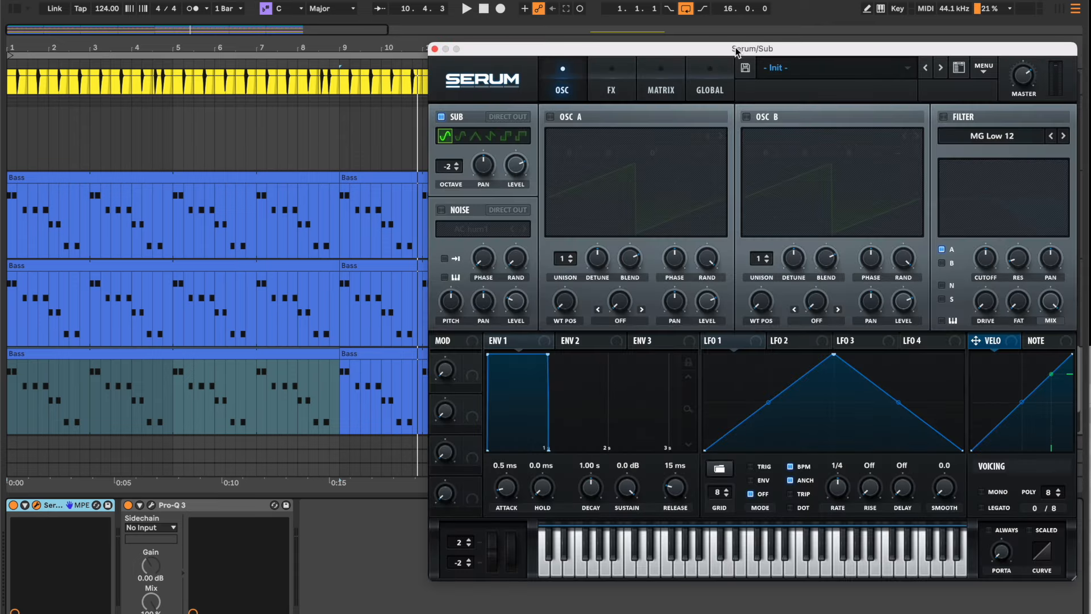
{"action": "left_click_drag", "start_coordinate": [738, 48], "coordinate": [571, 74]}
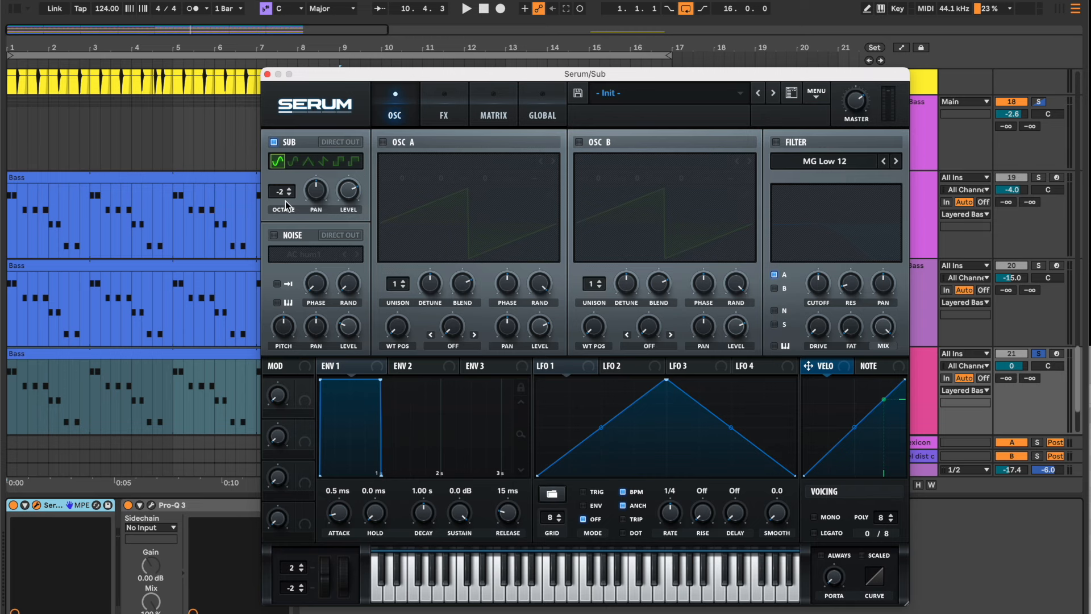
{"action": "left_click", "coordinate": [268, 74]}
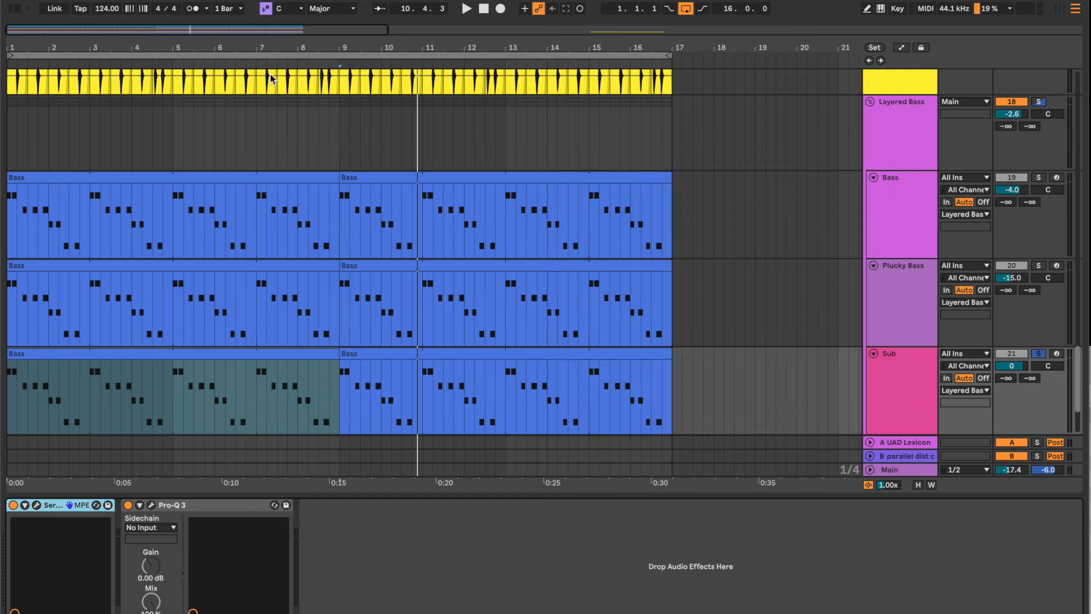
- Examine the low-cut and high-cut bands in the Sub track's Pro-Q 3 and close its window
{"action": "left_click", "coordinate": [155, 504]}
{"action": "left_click_drag", "start_coordinate": [625, 39], "coordinate": [512, 43]}
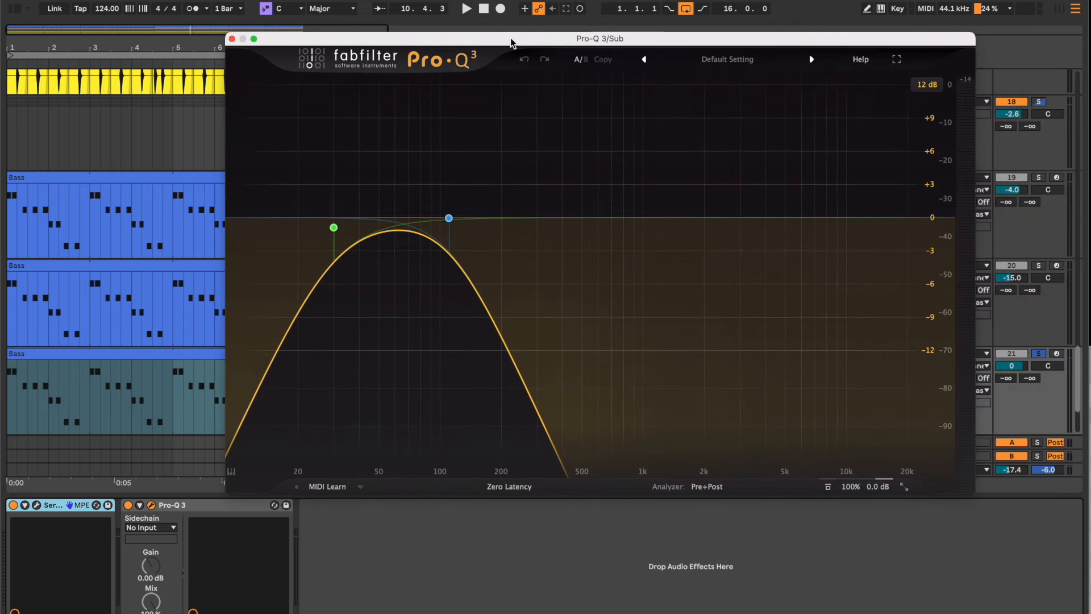
{"action": "mouse_move", "coordinate": [287, 224]}
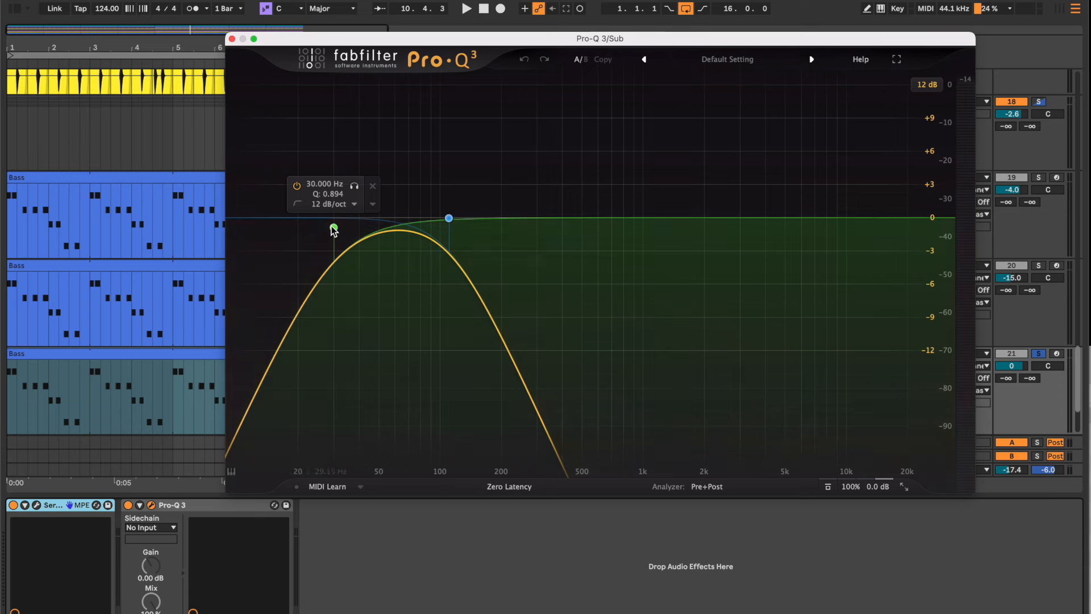
{"action": "mouse_move", "coordinate": [452, 224]}
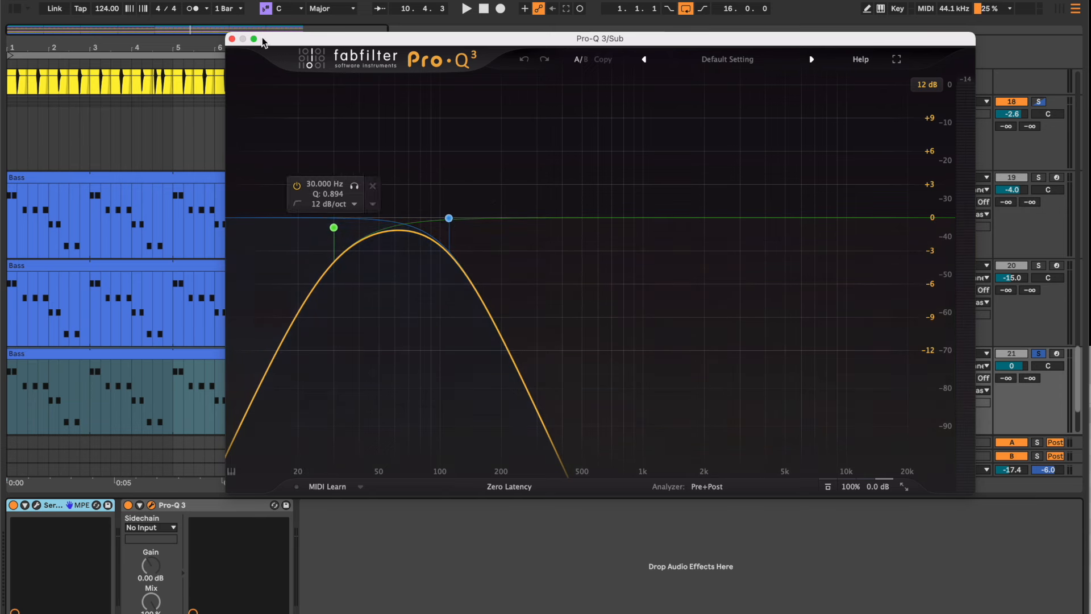
{"action": "left_click", "coordinate": [232, 38]}
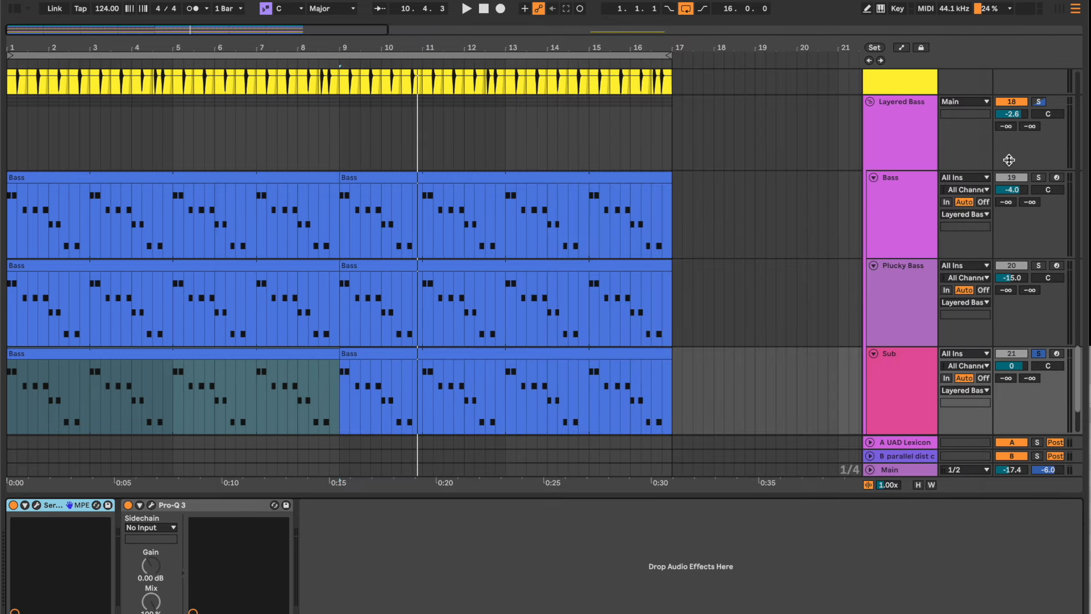
- Solo and play the whole Layered Bass group, and examine the dynamic boost and cut bands in its Pro-Q 3
{"action": "left_click", "coordinate": [1039, 102]}
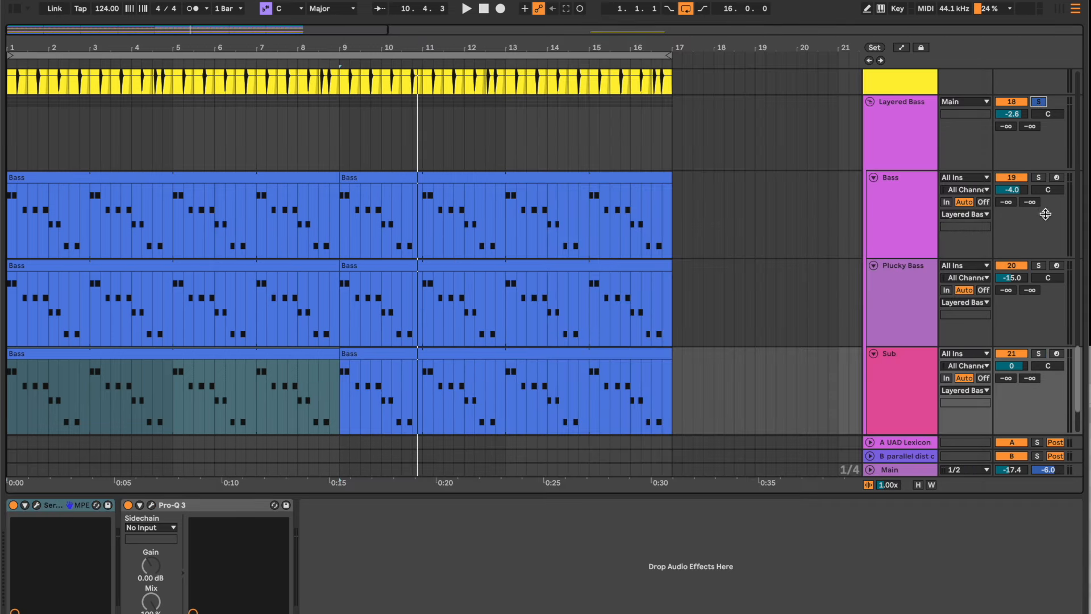
{"action": "key", "text": "space"}
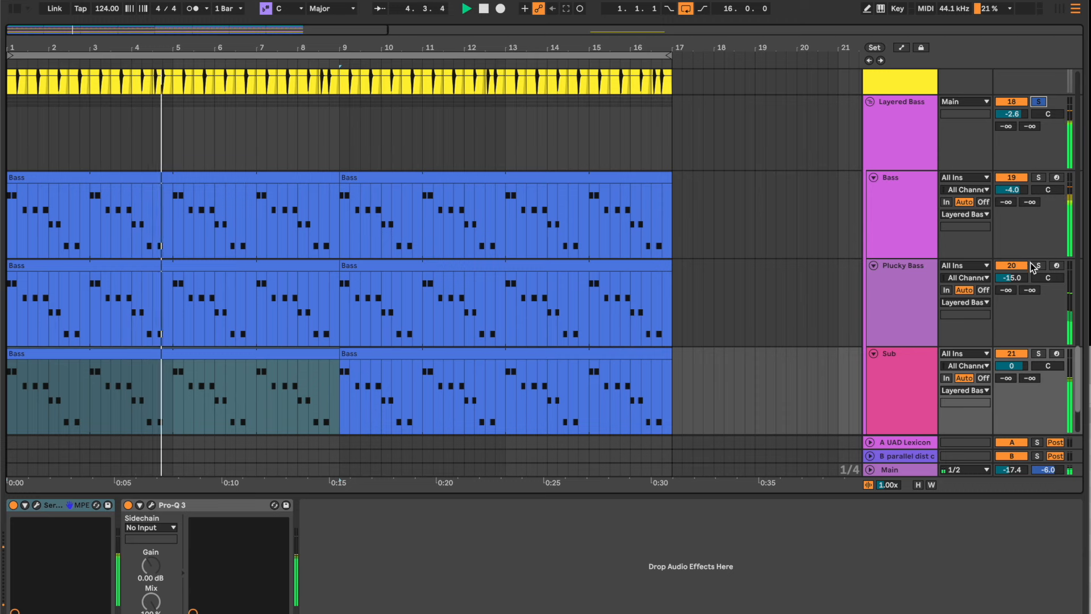
{"action": "left_click", "coordinate": [896, 150]}
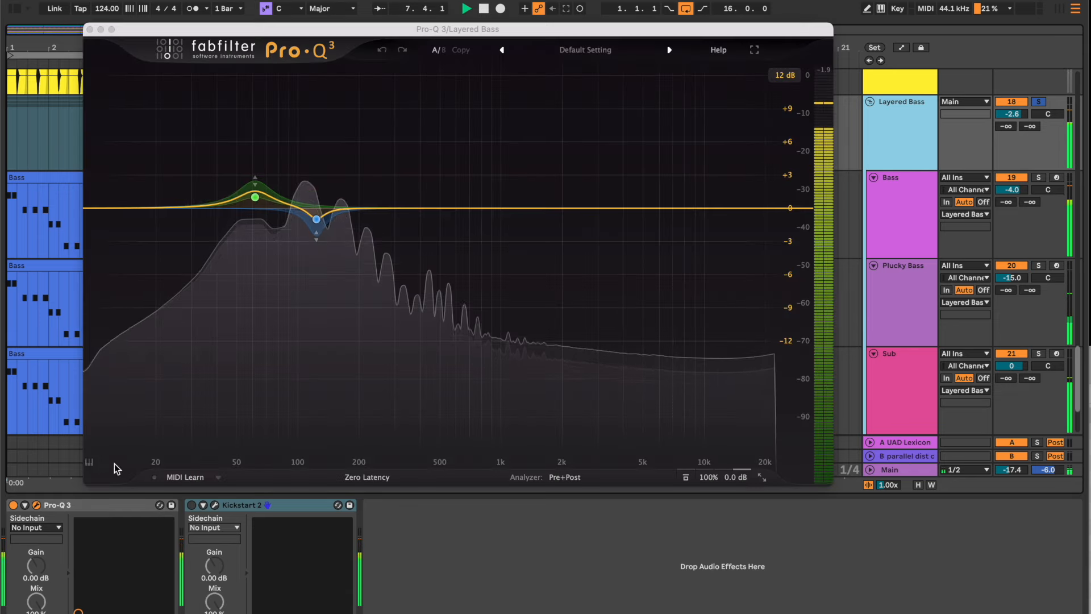
{"action": "left_click", "coordinate": [35, 505]}
{"action": "left_click_drag", "start_coordinate": [435, 37], "coordinate": [447, 76]}
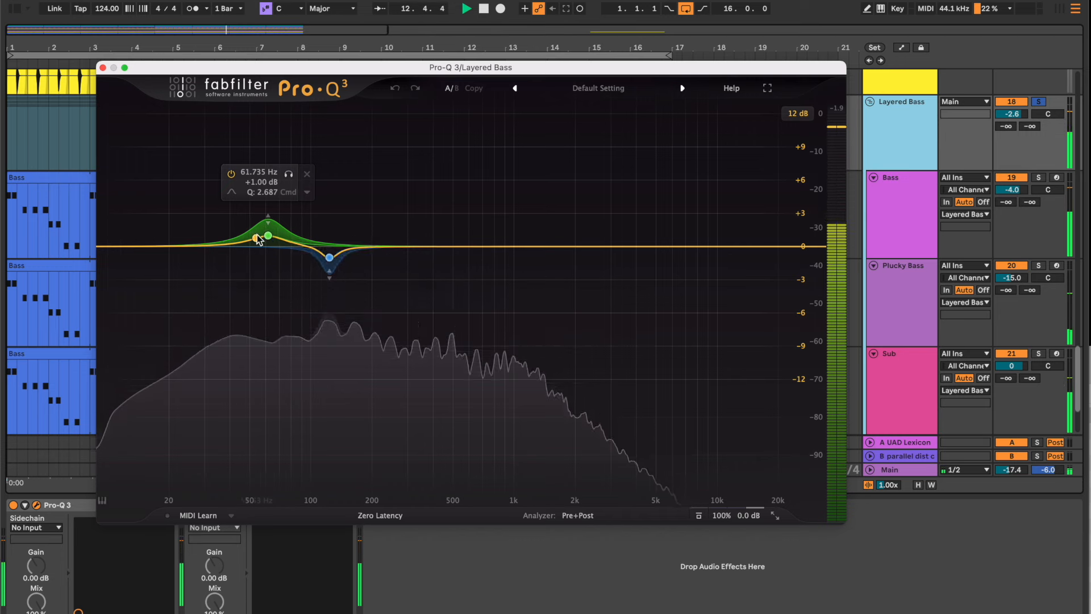
{"action": "mouse_move", "coordinate": [328, 259]}
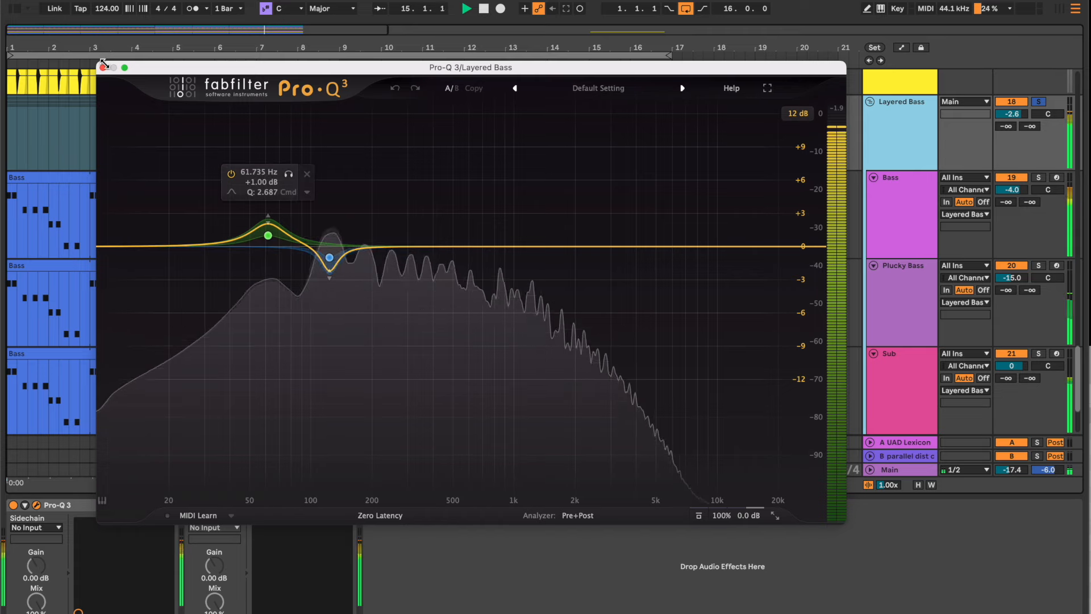
{"action": "left_click", "coordinate": [103, 68]}
- Close the Layered Bass group's Pro-Q 3, solo the Kick track, and bring up its devices
{"action": "scroll", "coordinate": [520, 183], "scroll_direction": "up", "scroll_amount": 15}
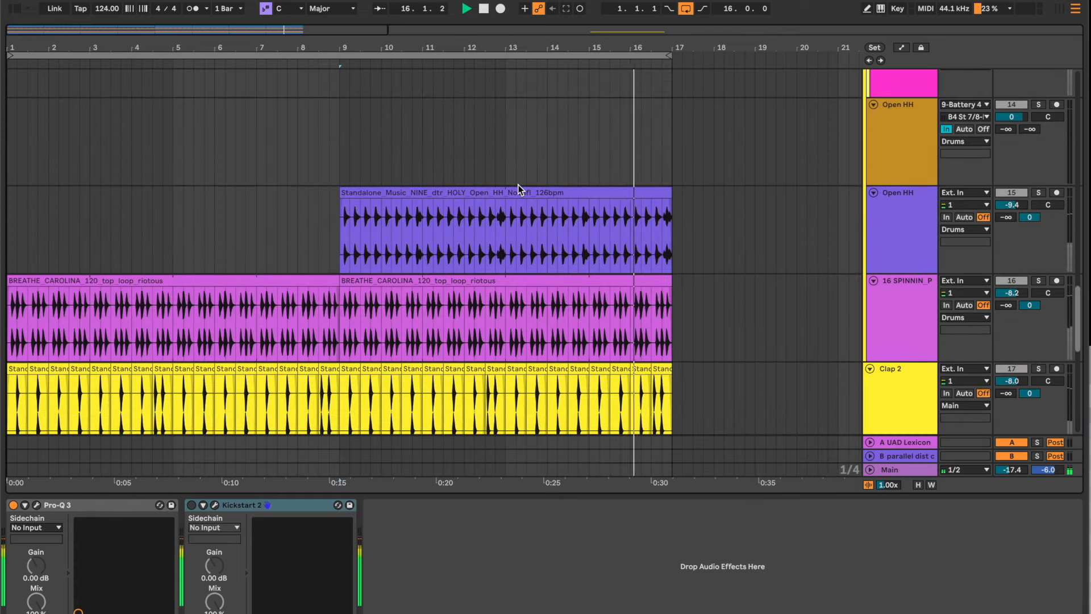
{"action": "scroll", "coordinate": [520, 181], "scroll_direction": "up", "scroll_amount": 4}
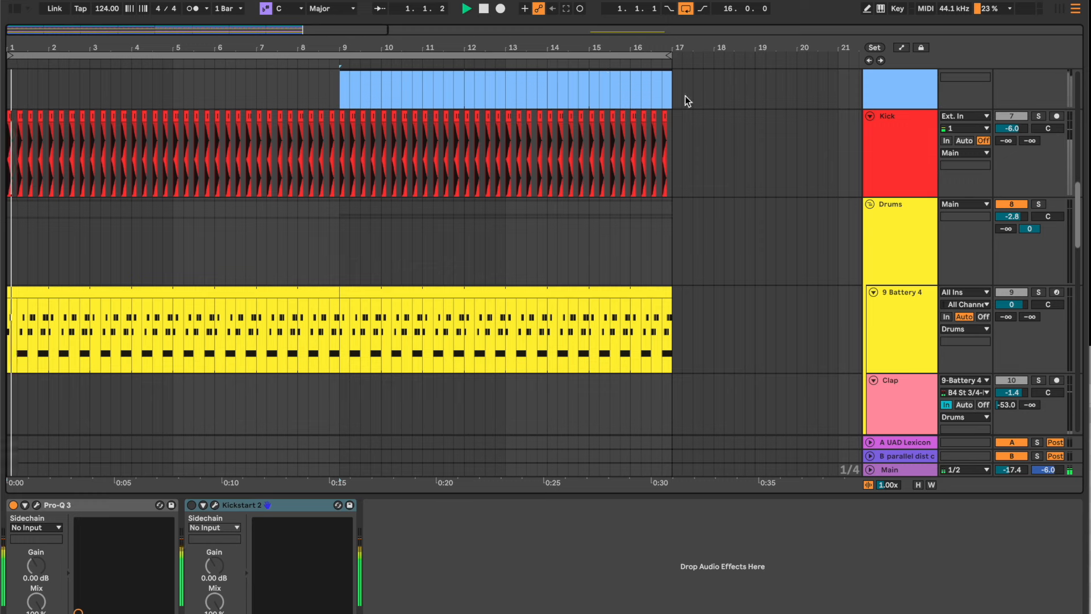
{"action": "left_click", "coordinate": [1040, 116]}
{"action": "left_click", "coordinate": [902, 156]}
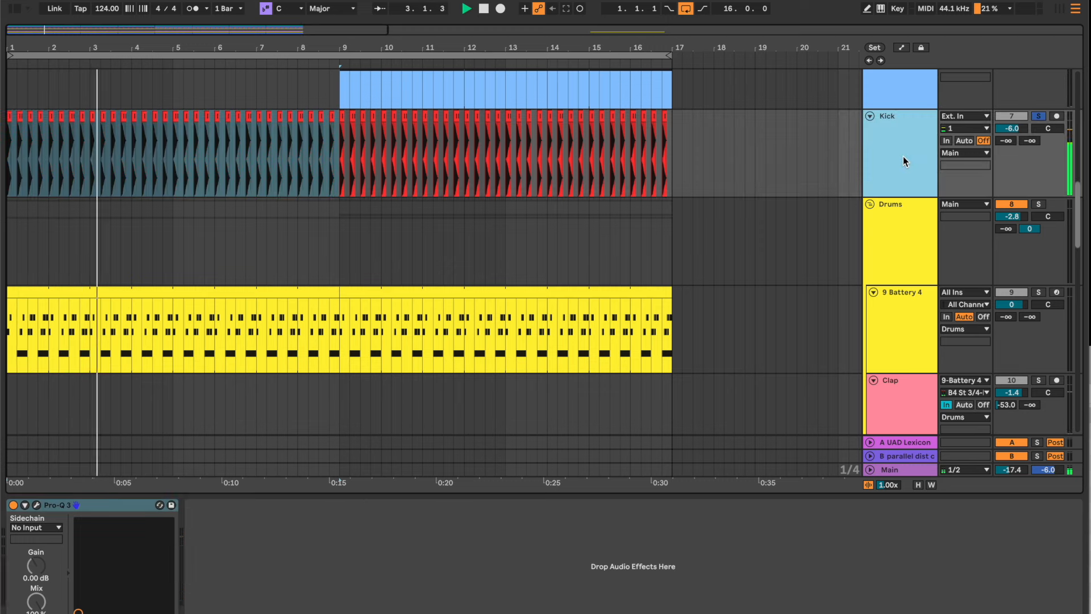
- Examine the two low-frequency cut and boost bands in the Kick track's Pro-Q 3 and close its window
{"action": "left_click", "coordinate": [37, 505]}
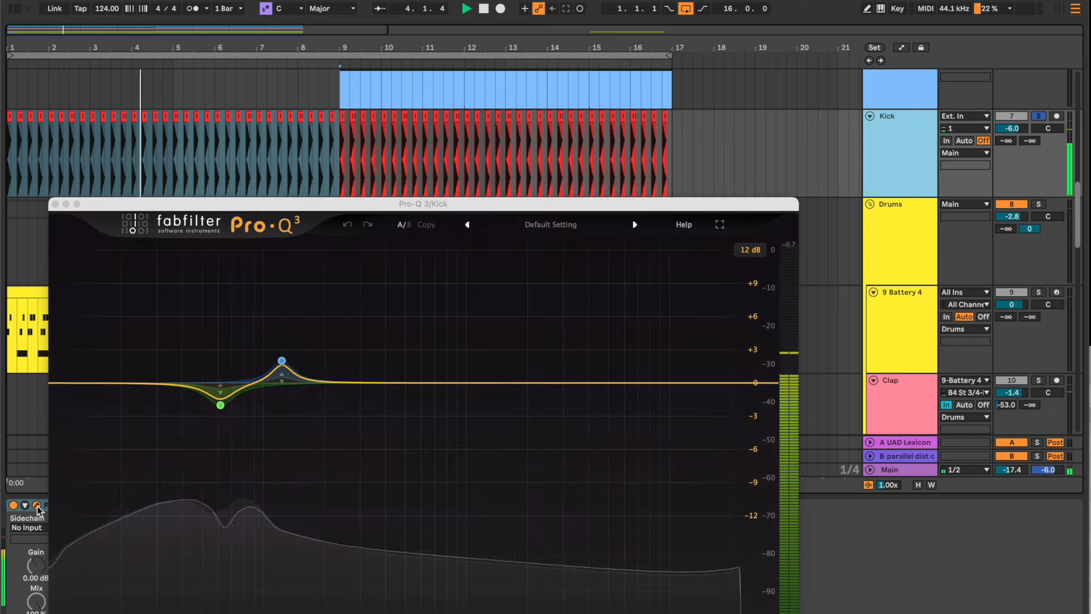
{"action": "left_click_drag", "start_coordinate": [409, 205], "coordinate": [492, 126]}
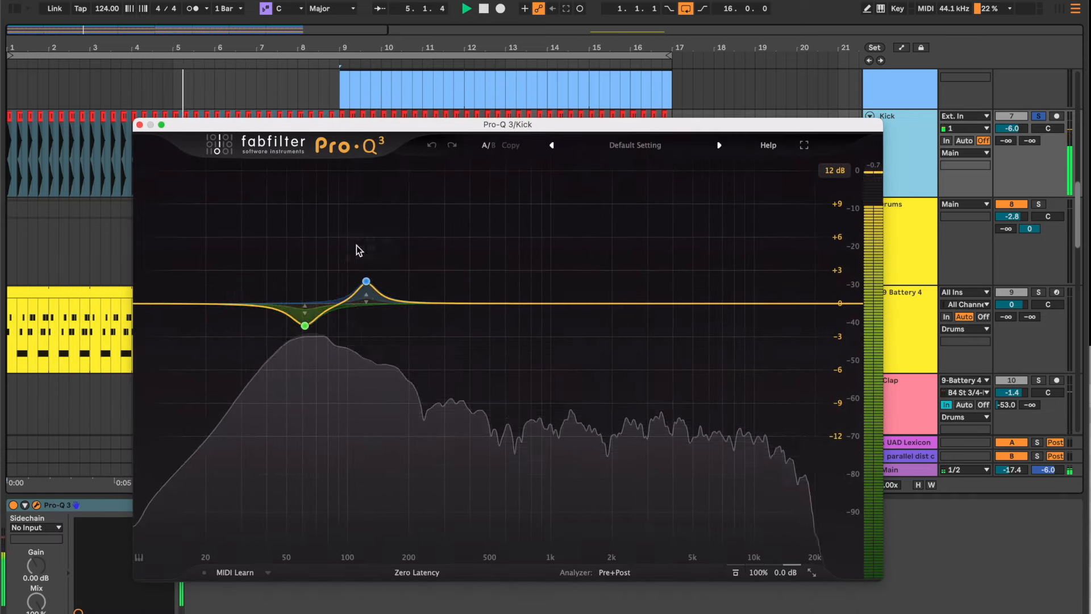
{"action": "mouse_move", "coordinate": [370, 297]}
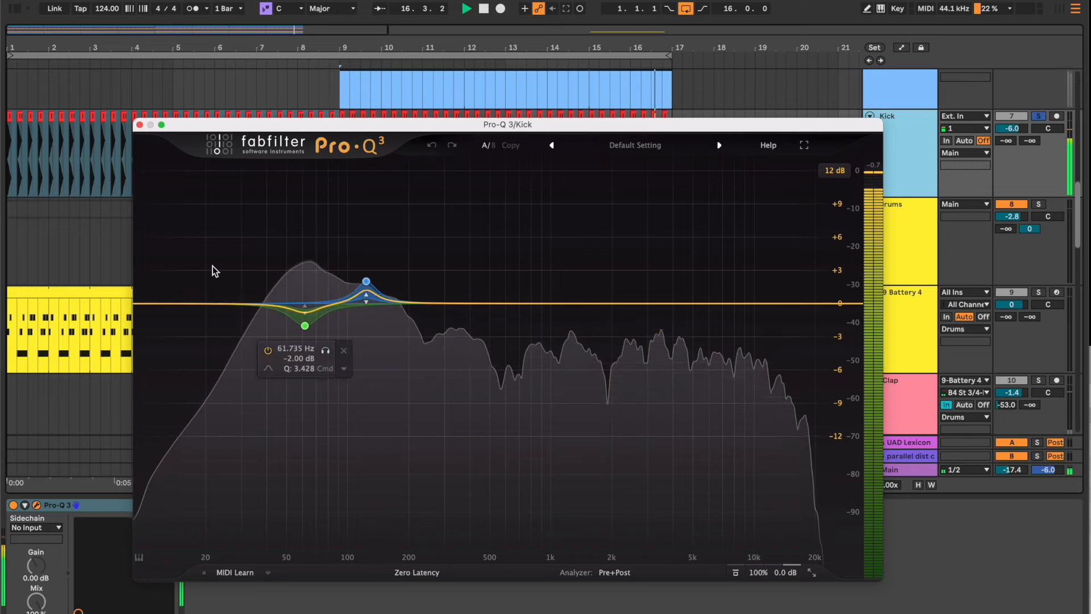
{"action": "left_click", "coordinate": [139, 124]}
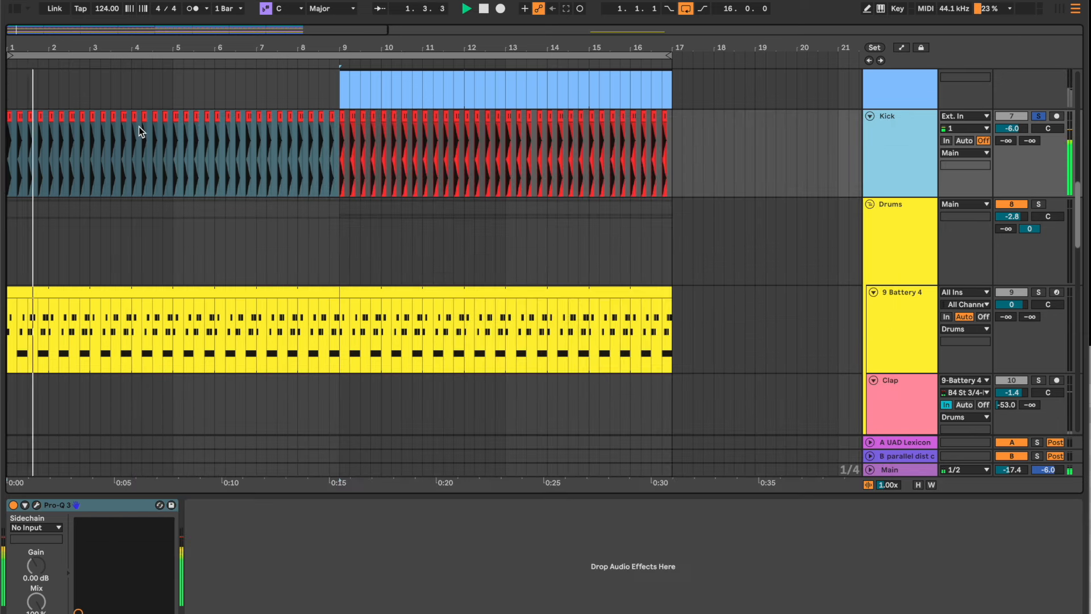
- Unsolo the Kick track and move it up in the arrangement to directly below the Pianos group, above the Serum track
{"action": "left_click", "coordinate": [1039, 117]}
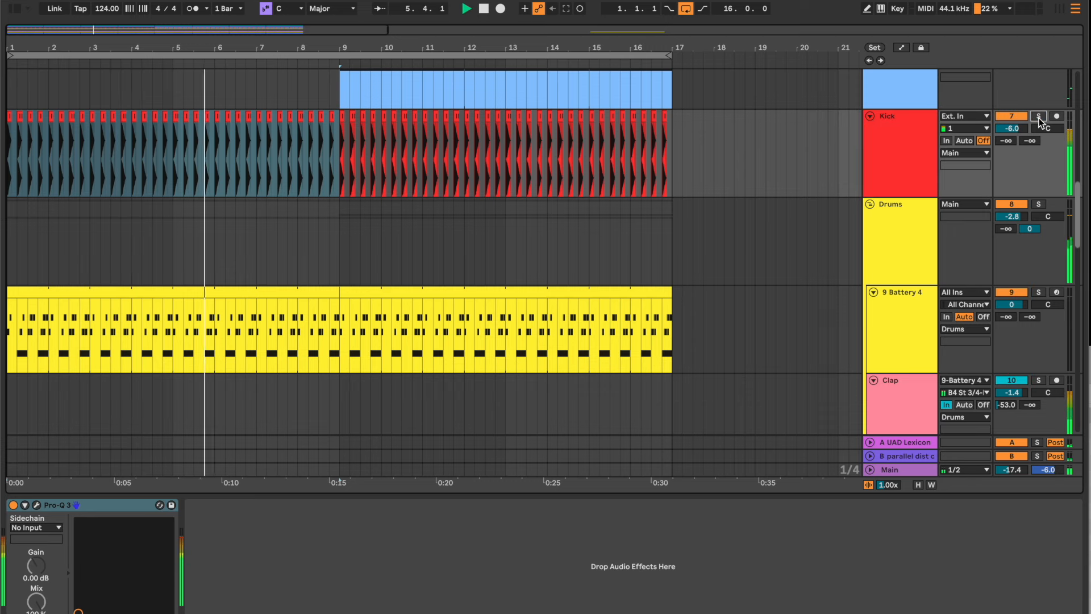
{"action": "scroll", "coordinate": [770, 226], "scroll_direction": "up", "scroll_amount": 6}
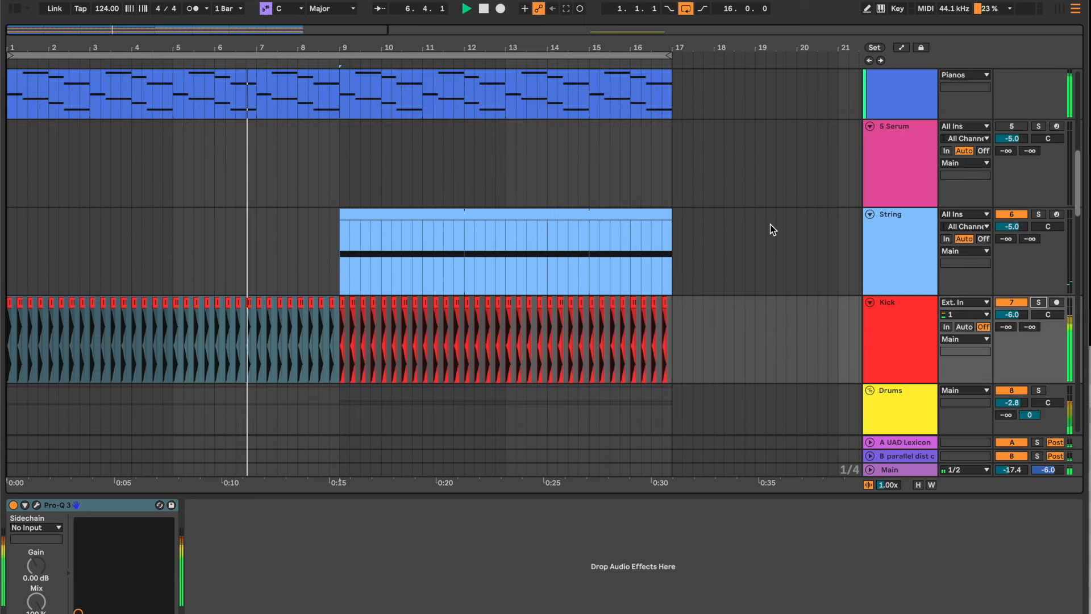
{"action": "scroll", "coordinate": [770, 224], "scroll_direction": "up", "scroll_amount": 5}
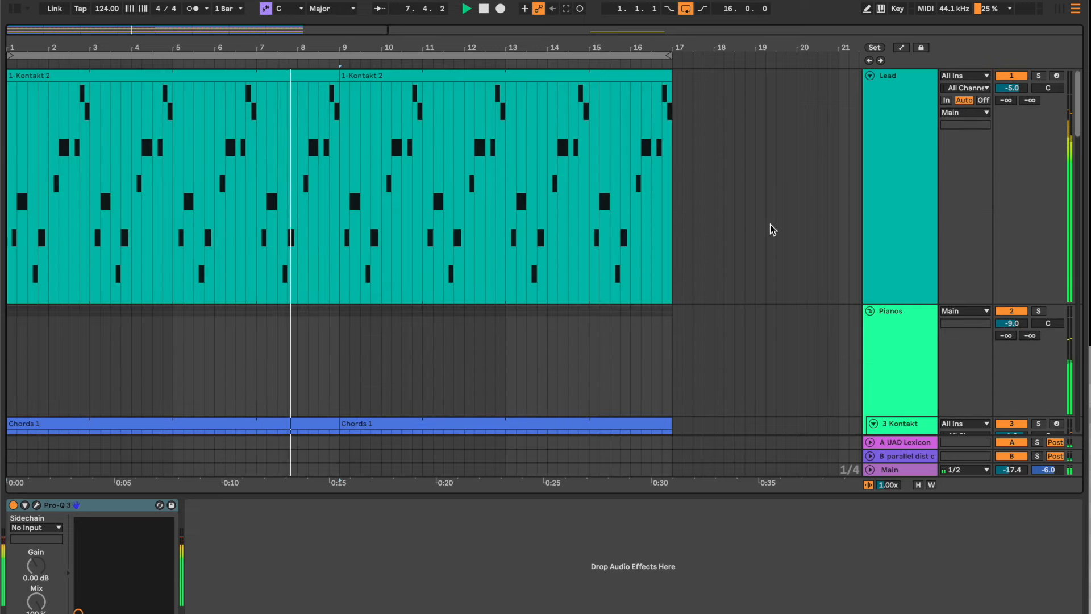
{"action": "left_click", "coordinate": [882, 304]}
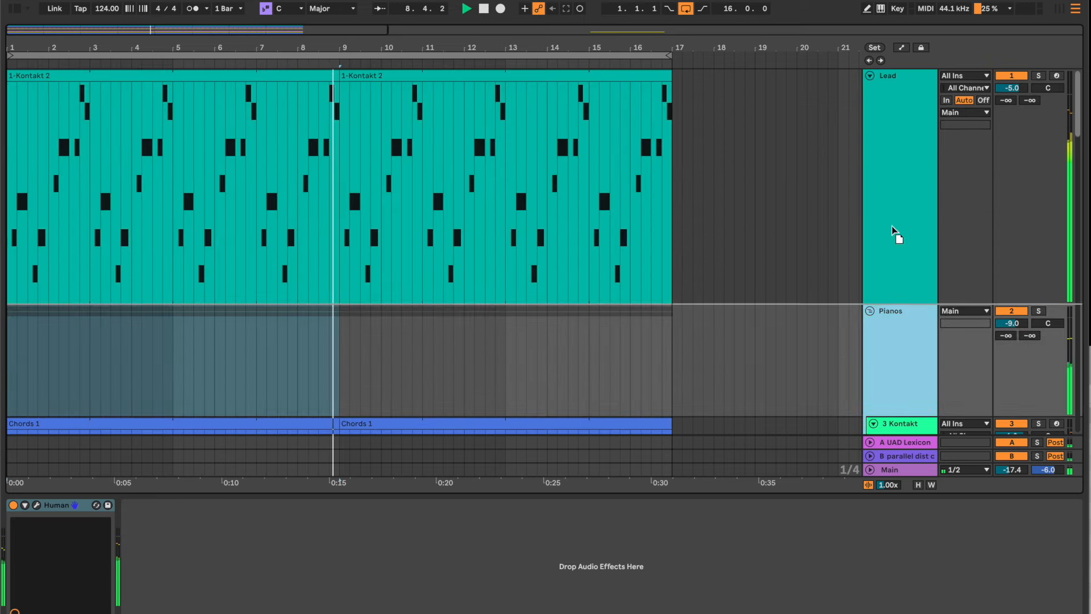
{"action": "scroll", "coordinate": [892, 226], "scroll_direction": "down", "scroll_amount": 5}
{"action": "scroll", "coordinate": [898, 260], "scroll_direction": "up", "scroll_amount": 6}
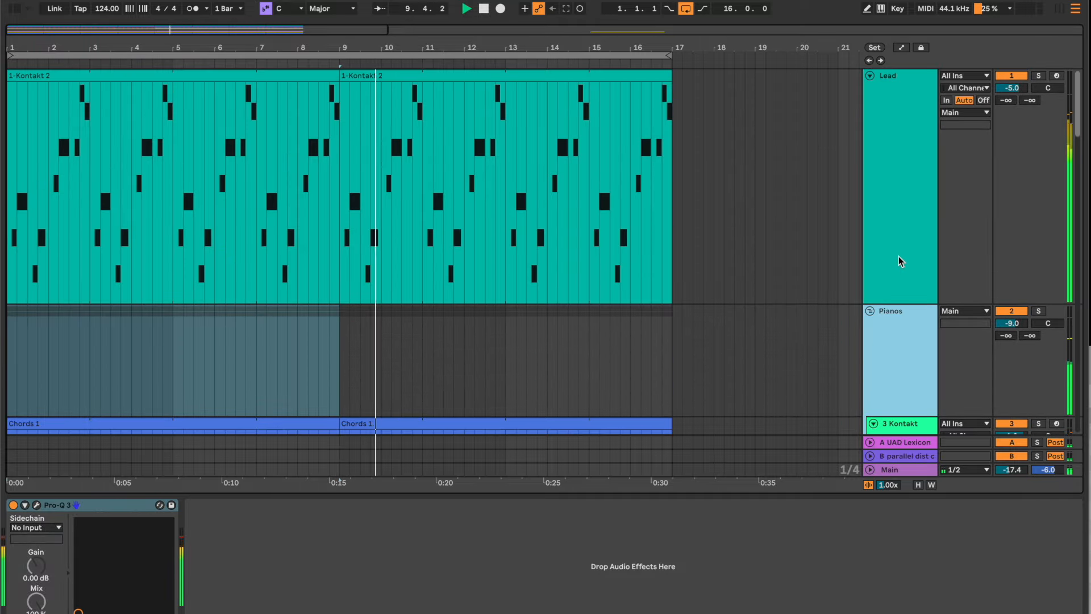
{"action": "scroll", "coordinate": [893, 258], "scroll_direction": "down", "scroll_amount": 7}
{"action": "scroll", "coordinate": [893, 260], "scroll_direction": "down", "scroll_amount": 6}
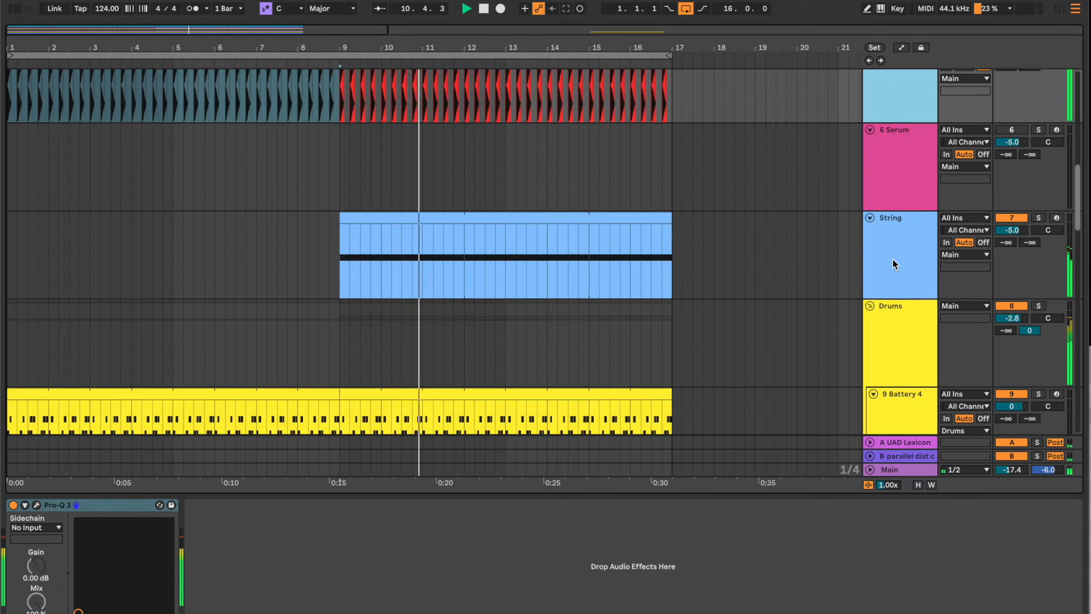
- Look over the drum tracks from Battery 4 through the hi-hats to Clap 2 while the full mix plays
{"action": "scroll", "coordinate": [892, 260], "scroll_direction": "down", "scroll_amount": 2}
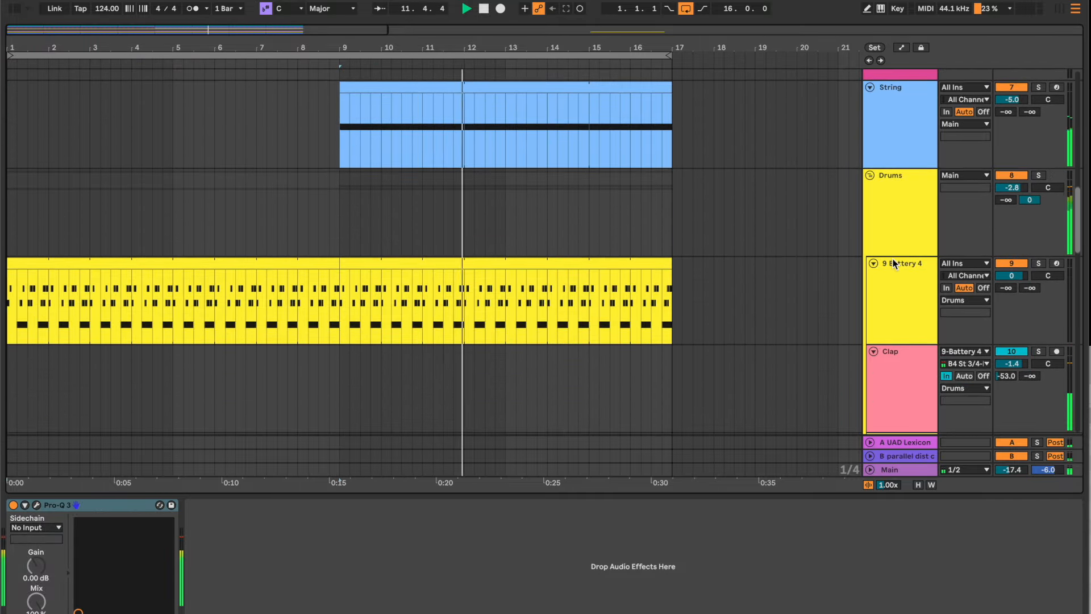
{"action": "scroll", "coordinate": [892, 260], "scroll_direction": "down", "scroll_amount": 2}
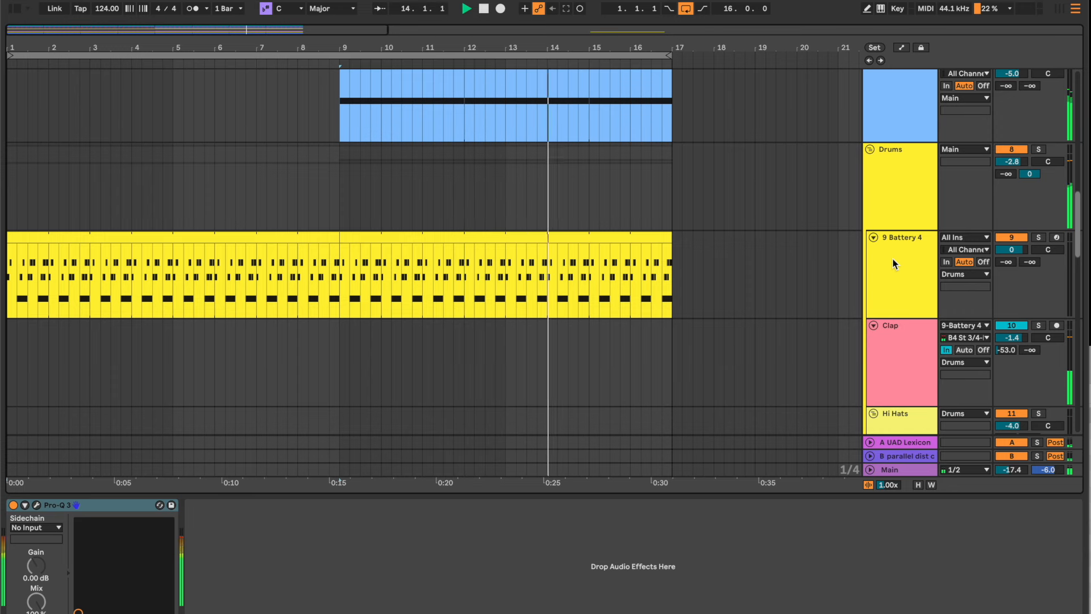
{"action": "scroll", "coordinate": [892, 260], "scroll_direction": "down", "scroll_amount": 5}
{"action": "scroll", "coordinate": [892, 258], "scroll_direction": "down", "scroll_amount": 3}
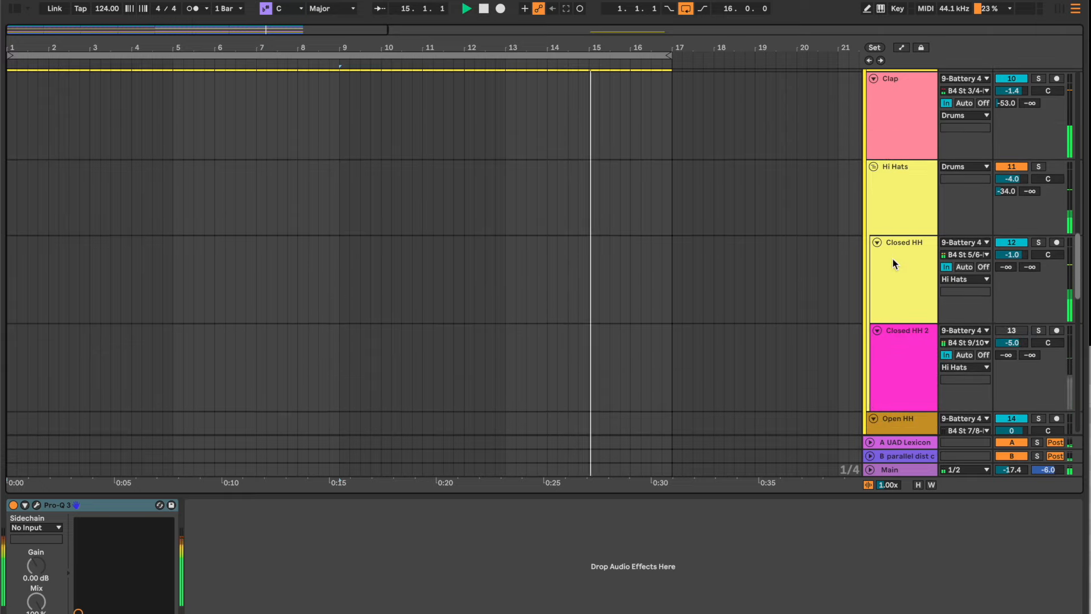
{"action": "scroll", "coordinate": [892, 259], "scroll_direction": "up", "scroll_amount": 10}
{"action": "scroll", "coordinate": [892, 258], "scroll_direction": "down", "scroll_amount": 15}
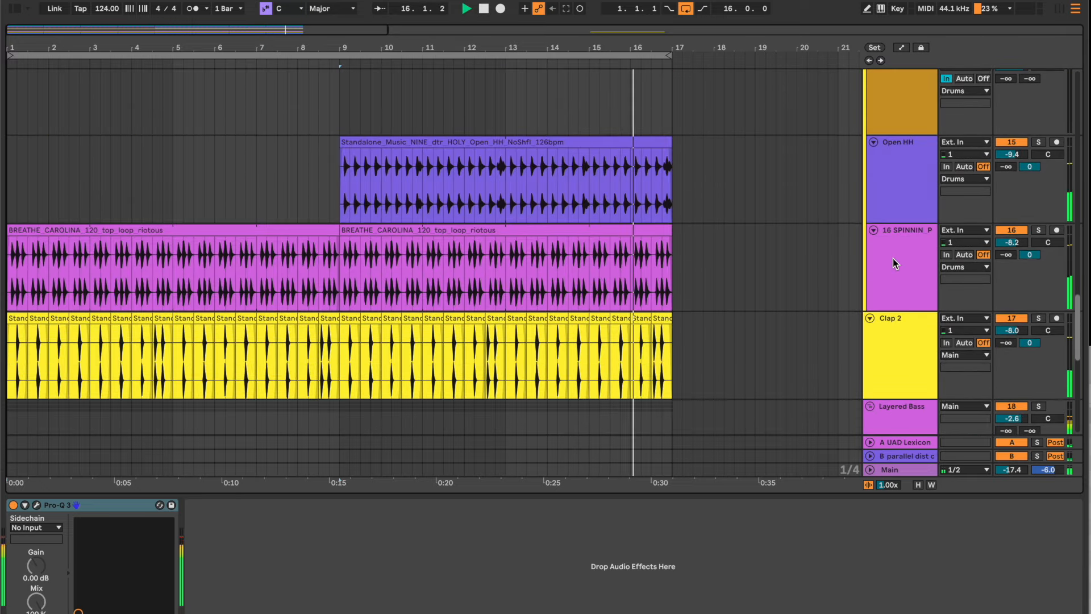